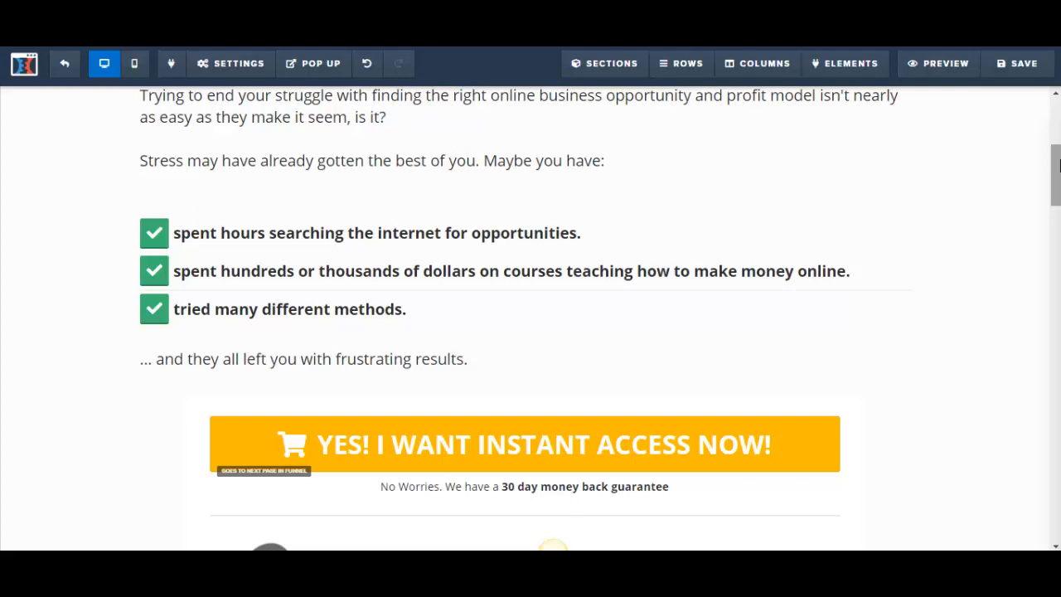
- Move the "YES! I WANT INSTANT ACCESS NOW!" button and the money back guarantee line below the first Content Headline paragraph
{"action": "scroll", "coordinate": [1059, 166], "scroll_direction": "down", "scroll_amount": 3}
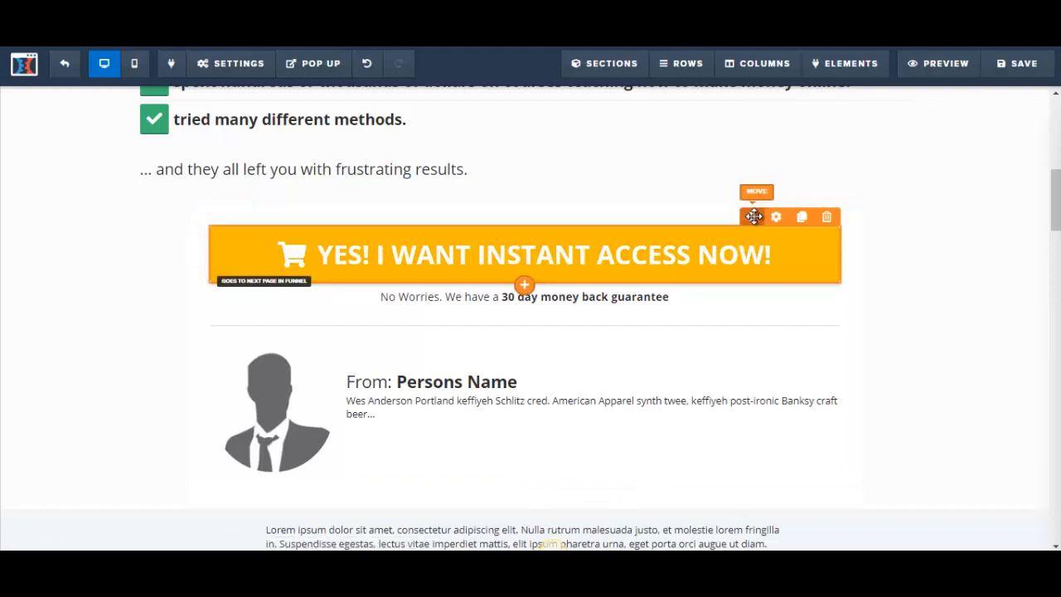
{"action": "left_click_drag", "start_coordinate": [753, 218], "coordinate": [722, 431]}
{"action": "left_click_drag", "start_coordinate": [1056, 279], "coordinate": [1056, 207]}
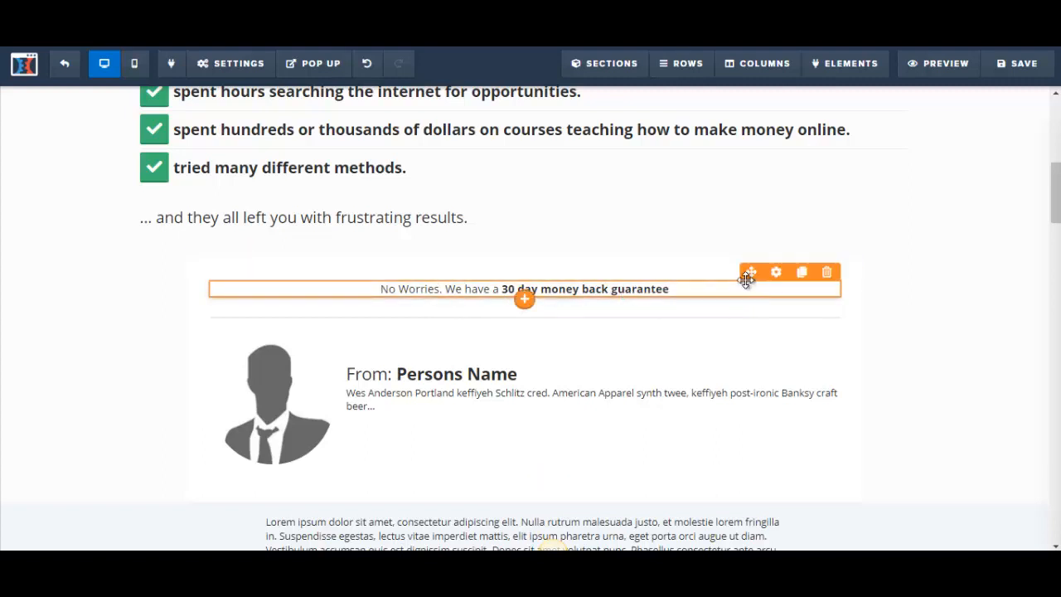
{"action": "scroll", "coordinate": [680, 457], "scroll_direction": "down", "scroll_amount": 3}
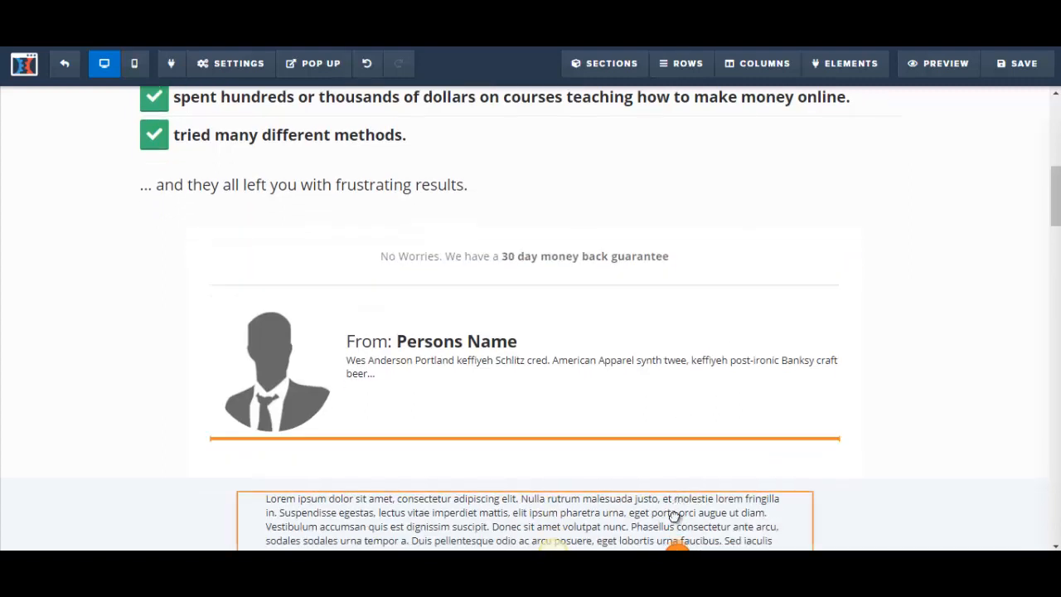
{"action": "scroll", "coordinate": [680, 386], "scroll_direction": "down", "scroll_amount": 4}
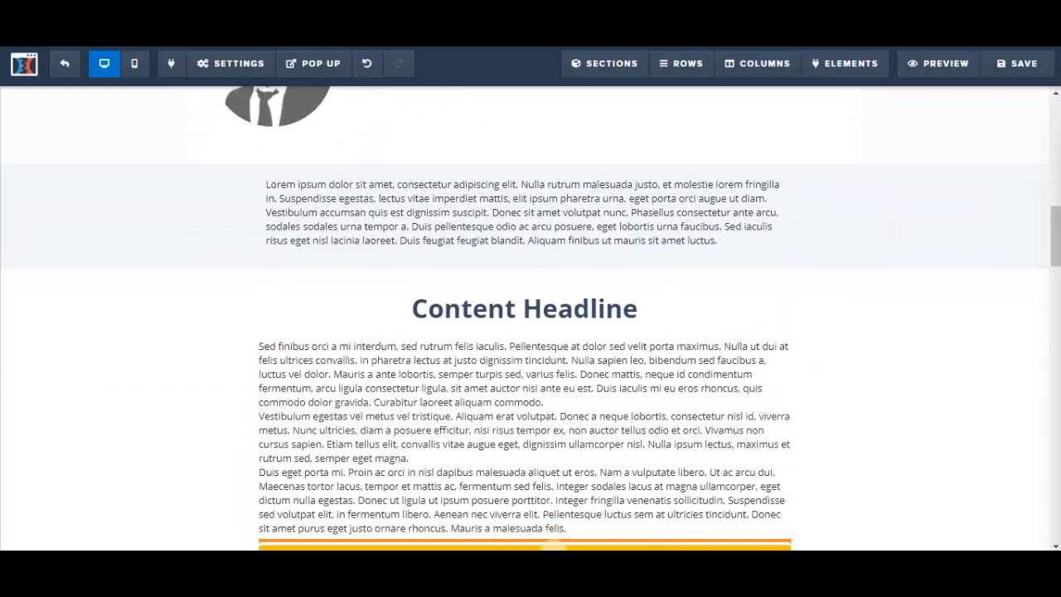
{"action": "scroll", "coordinate": [679, 387], "scroll_direction": "down", "scroll_amount": 2}
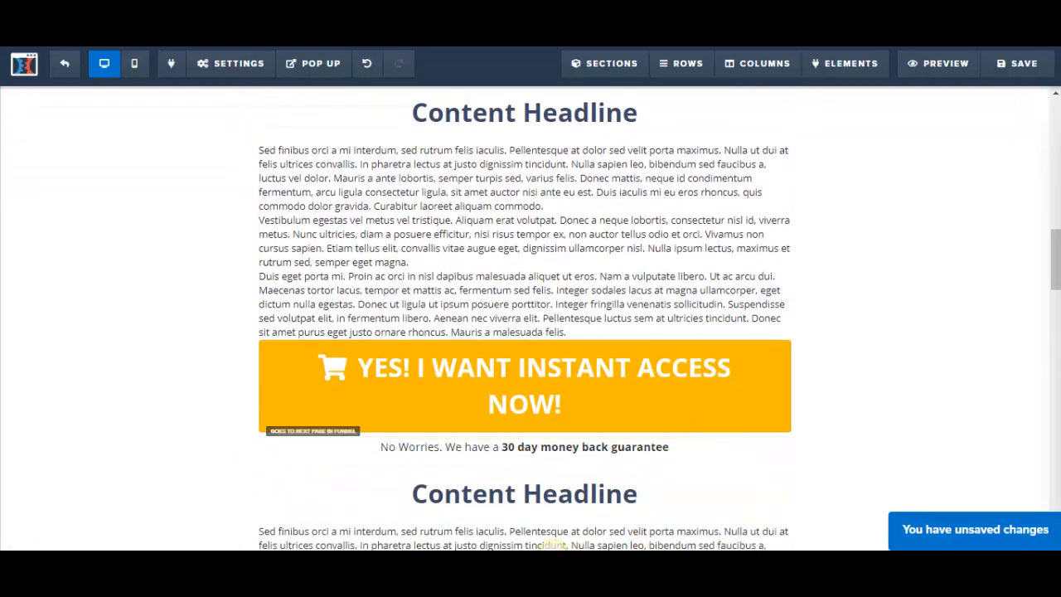
- Open the settings of the page owner element and look through the uploaded image library without choosing a picture
{"action": "left_click_drag", "start_coordinate": [1057, 247], "coordinate": [1058, 172]}
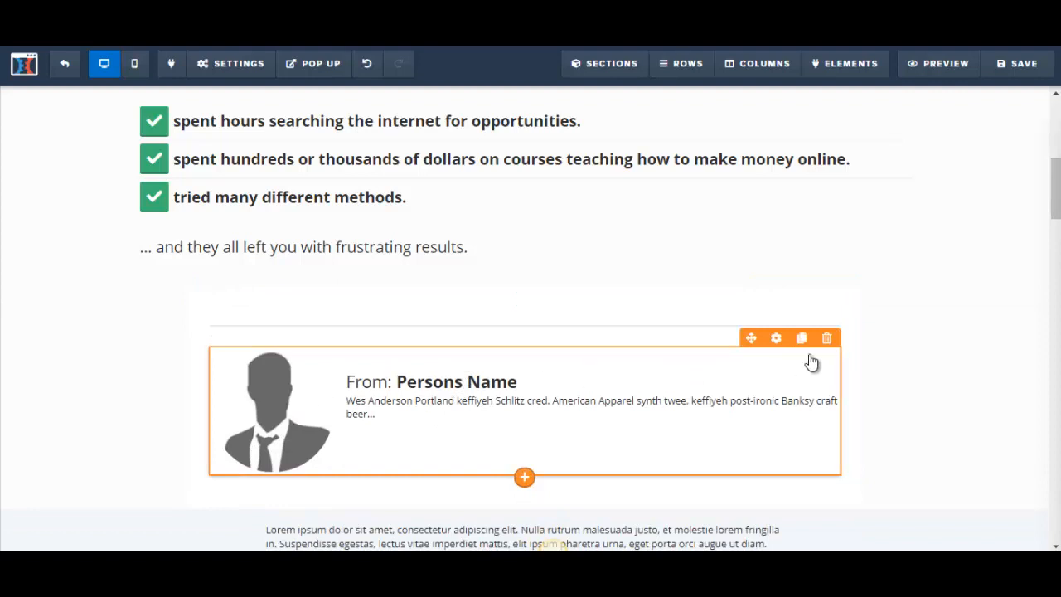
{"action": "left_click", "coordinate": [778, 340]}
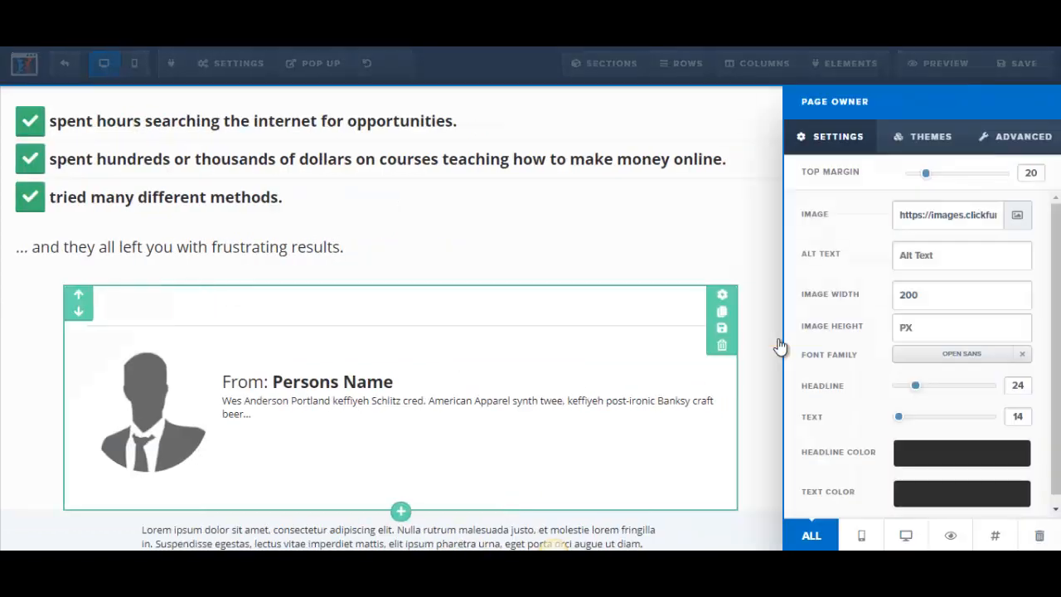
{"action": "left_click", "coordinate": [1019, 215]}
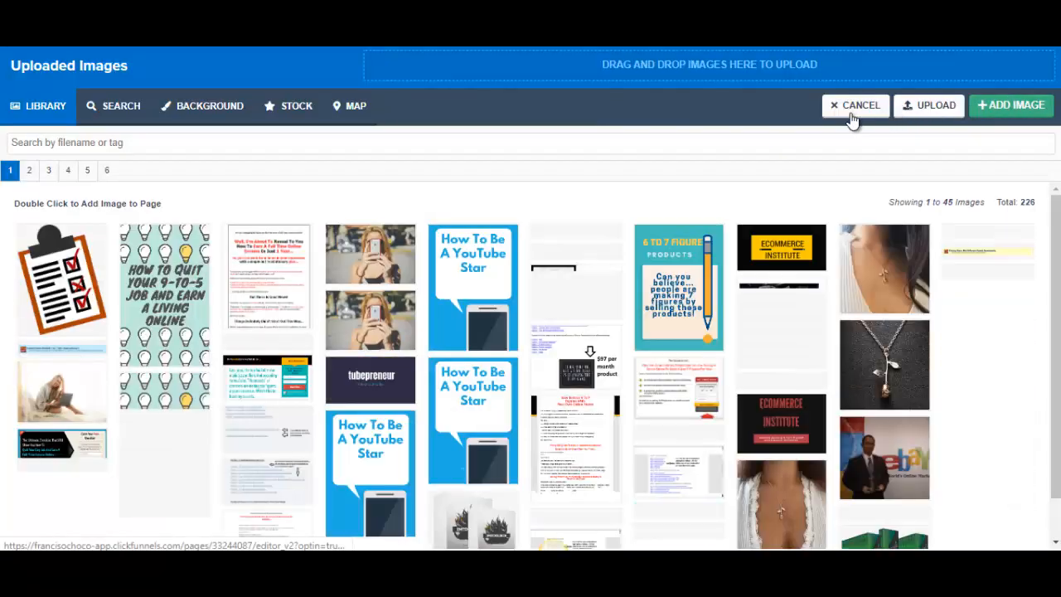
{"action": "left_click", "coordinate": [851, 113]}
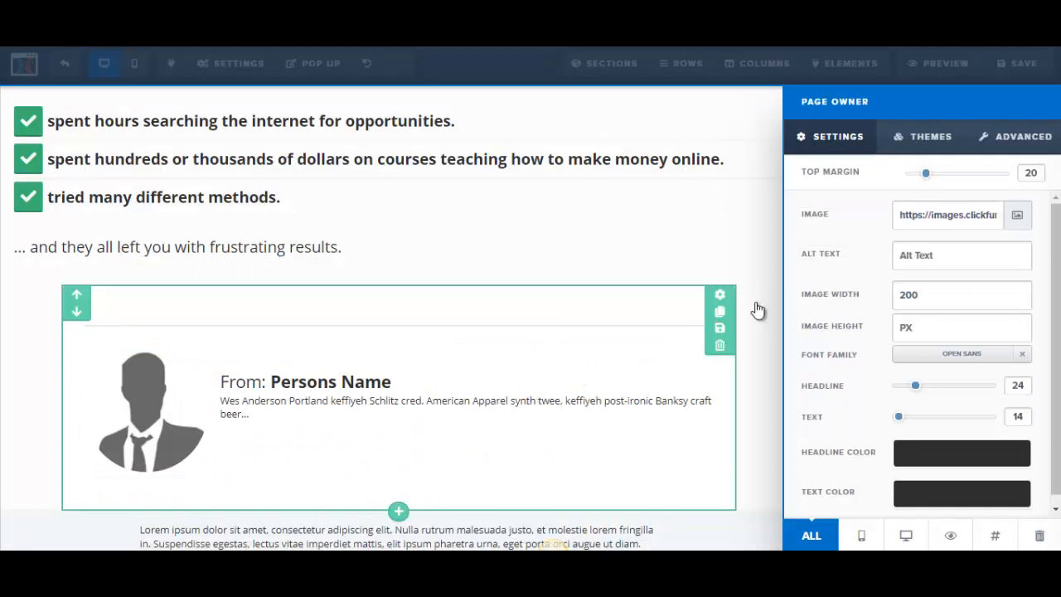
- Try the Text / Image layout on the page owner element and restore the Image / Text layout
{"action": "left_click", "coordinate": [995, 146]}
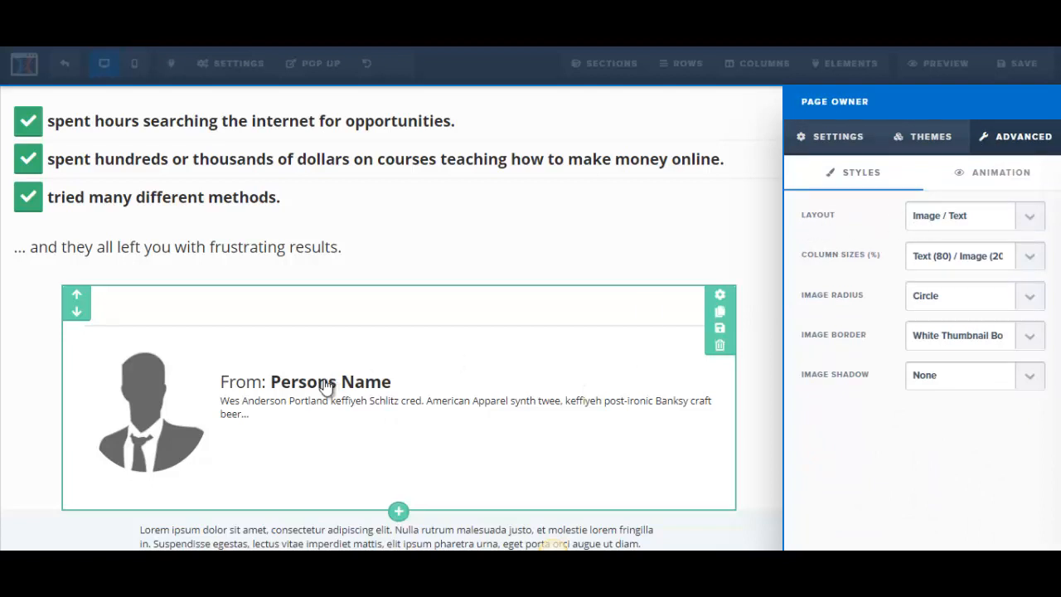
{"action": "left_click", "coordinate": [1034, 220]}
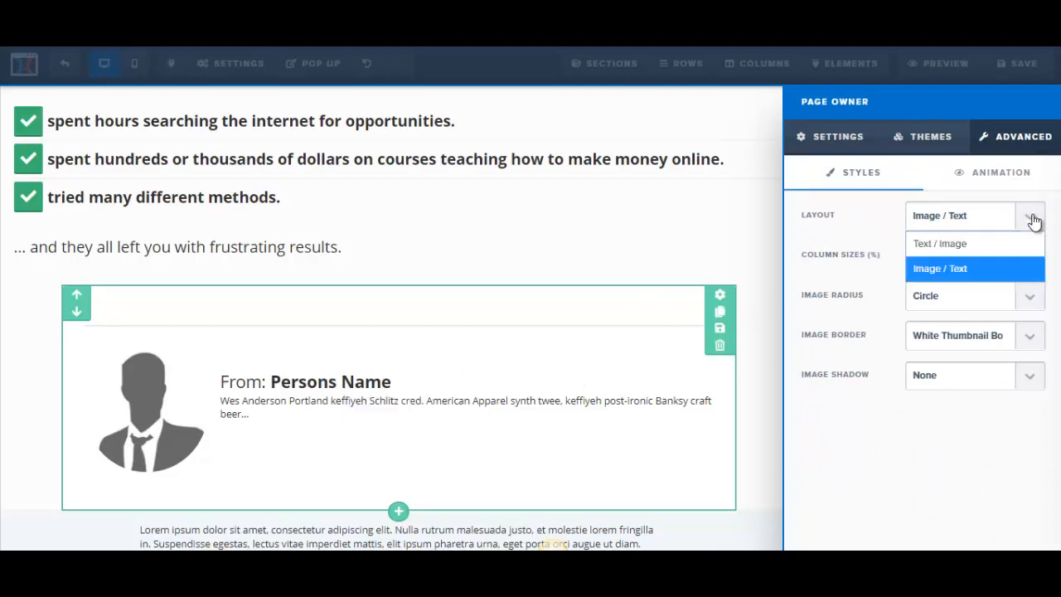
{"action": "left_click", "coordinate": [952, 250]}
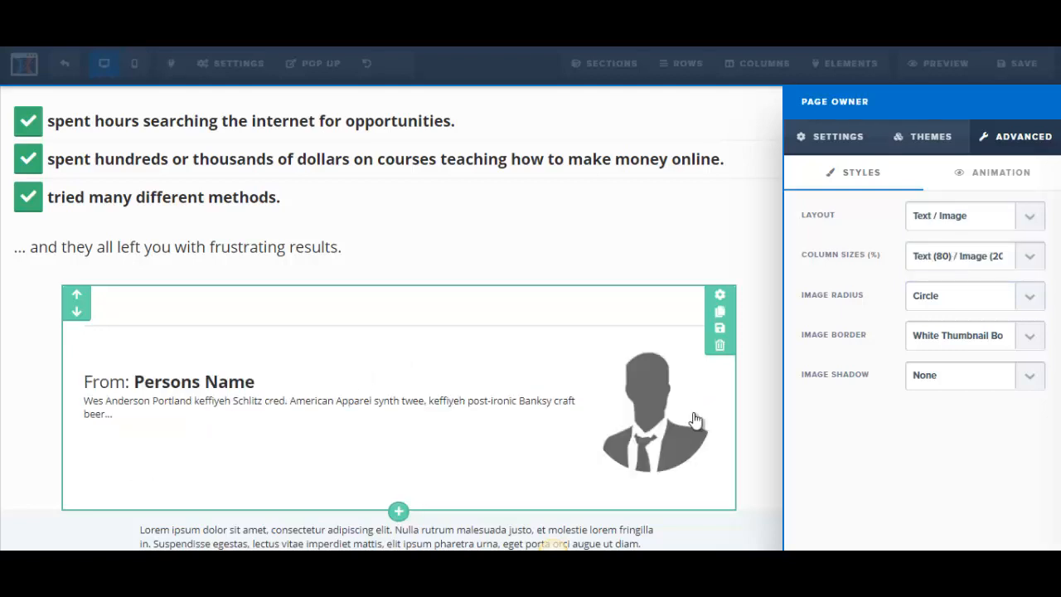
{"action": "left_click", "coordinate": [1034, 220]}
{"action": "left_click", "coordinate": [972, 266]}
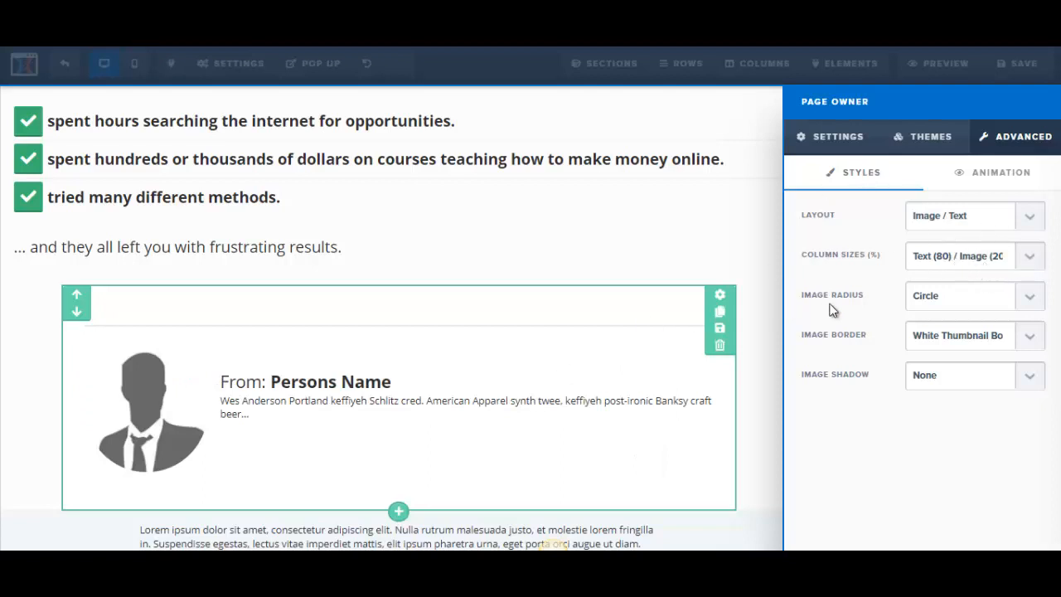
- Try Round Corners as the page owner's image radius and restore Circle
{"action": "left_click", "coordinate": [1025, 299]}
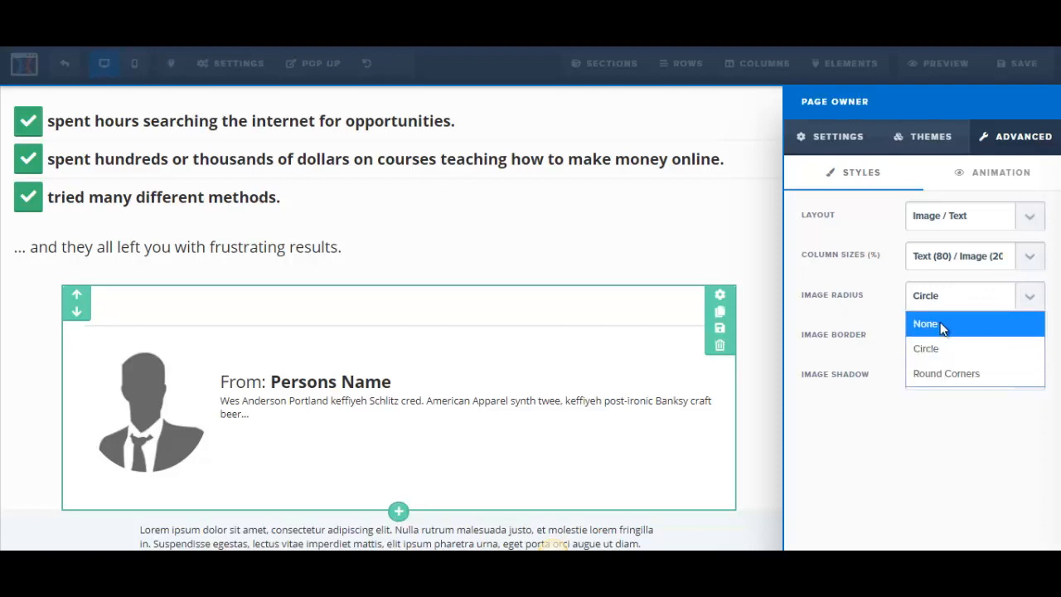
{"action": "left_click", "coordinate": [947, 375]}
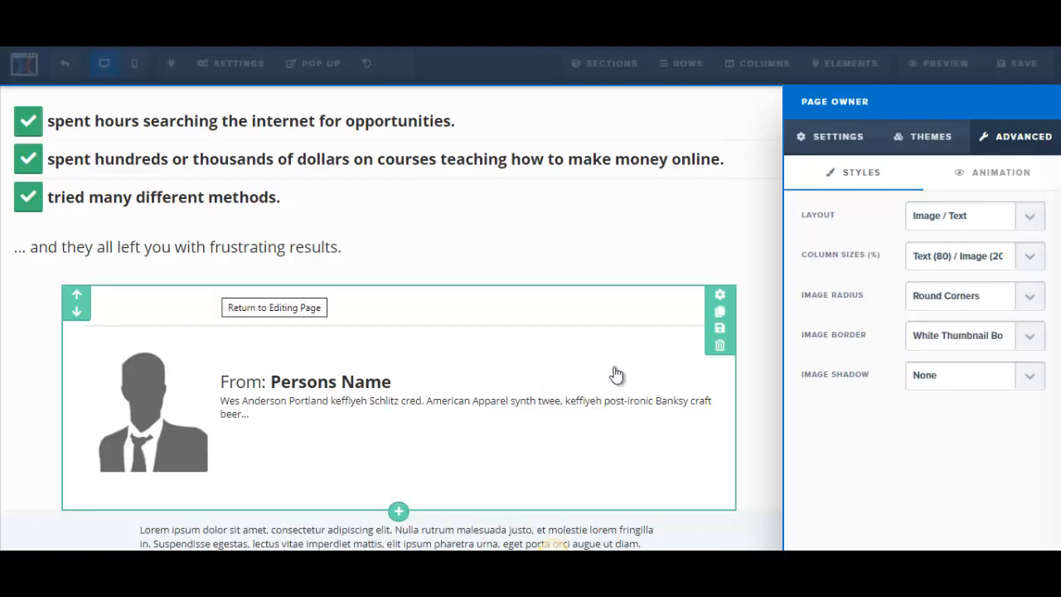
{"action": "left_click", "coordinate": [1033, 310]}
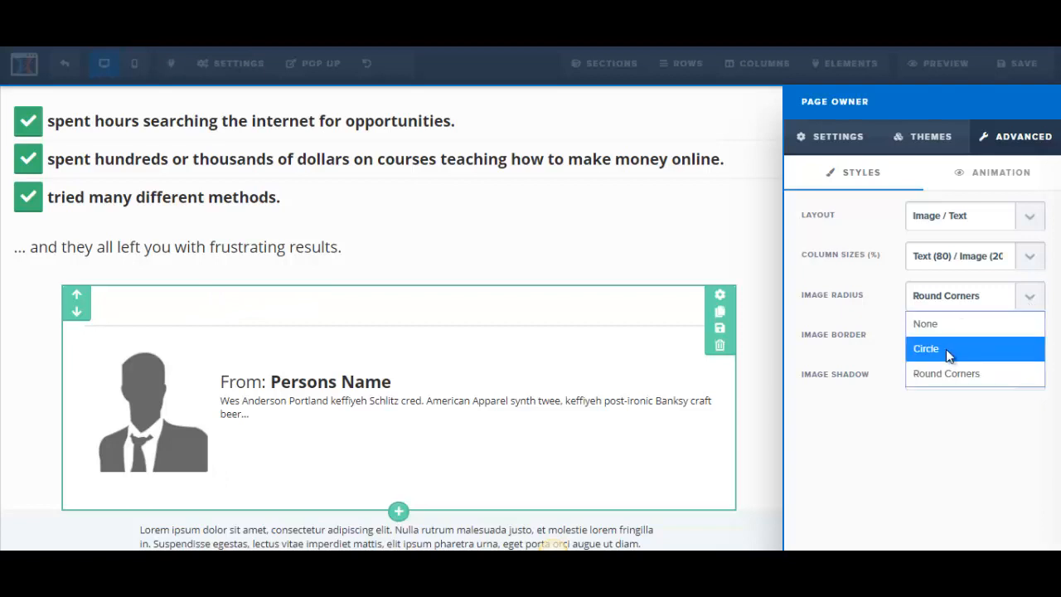
{"action": "left_click", "coordinate": [946, 349]}
- Review the image border options and the general settings of the page owner element, and close its settings
{"action": "left_click", "coordinate": [1033, 347]}
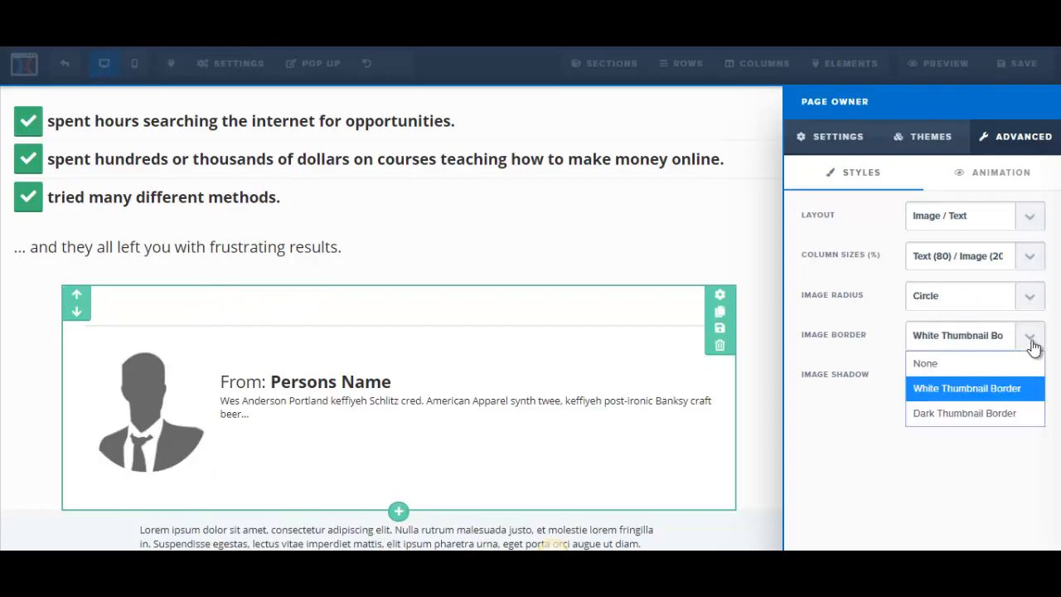
{"action": "left_click", "coordinate": [847, 144]}
{"action": "left_click", "coordinate": [846, 143]}
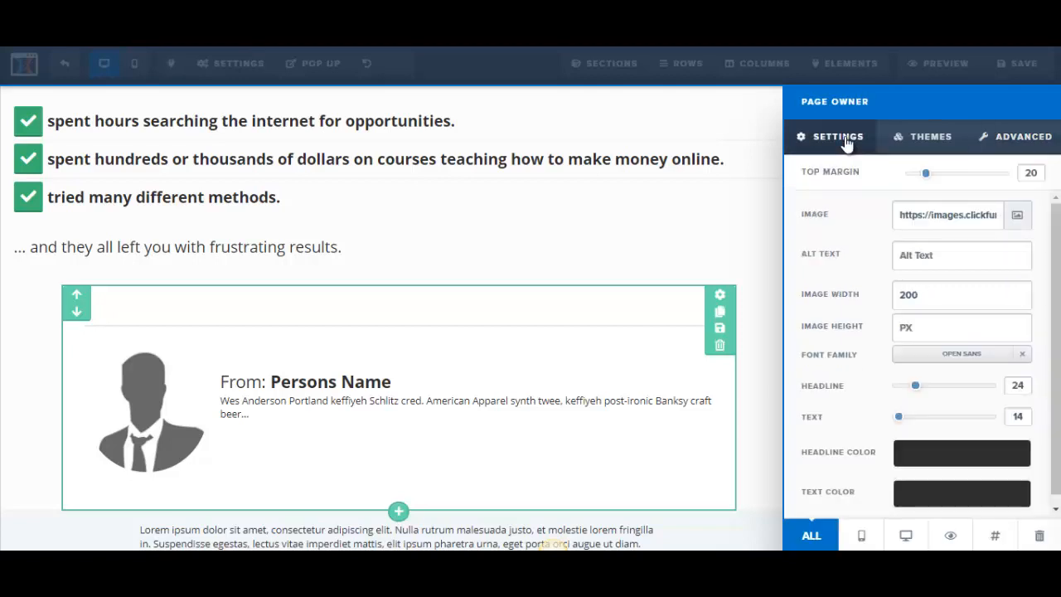
{"action": "left_click", "coordinate": [316, 394]}
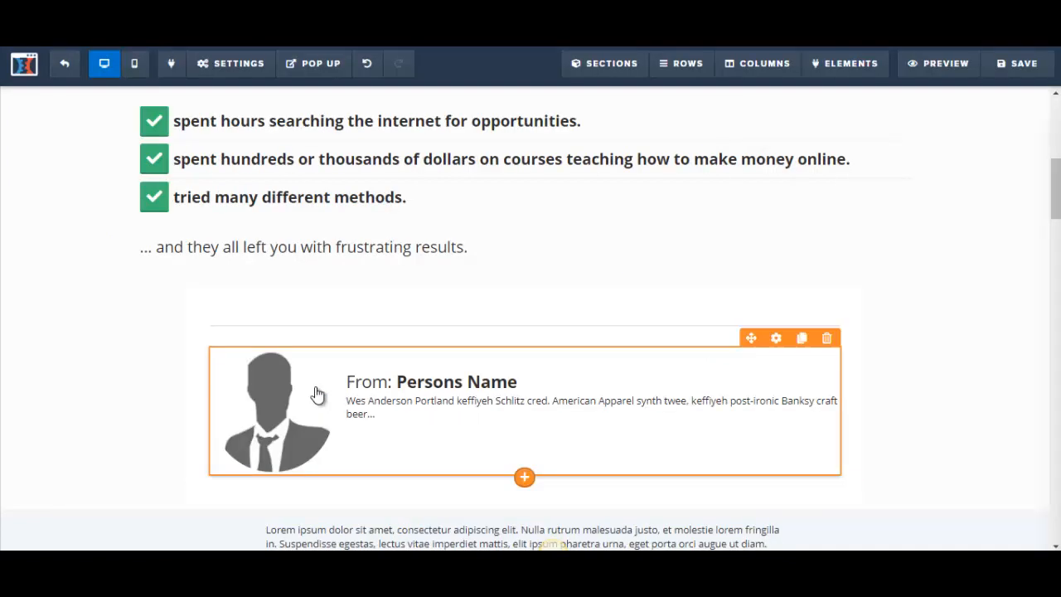
- Replace the page owner's placeholder name with the sender's full name and the description with "Internet Marketer"
{"action": "left_click", "coordinate": [400, 383]}
{"action": "left_click_drag", "start_coordinate": [399, 384], "coordinate": [513, 382]}
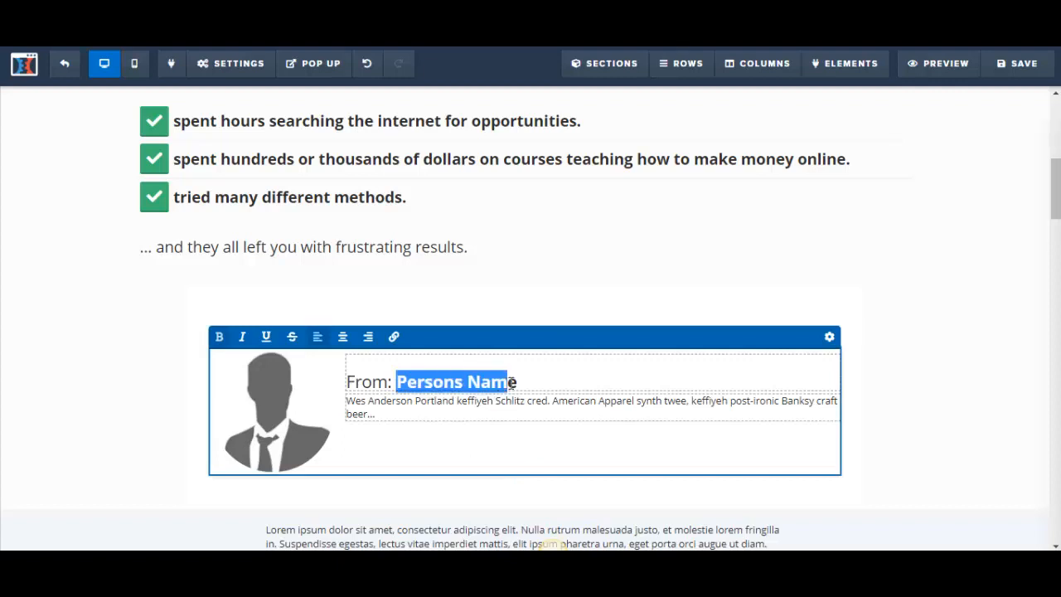
{"action": "type", "text": "John Doe"}
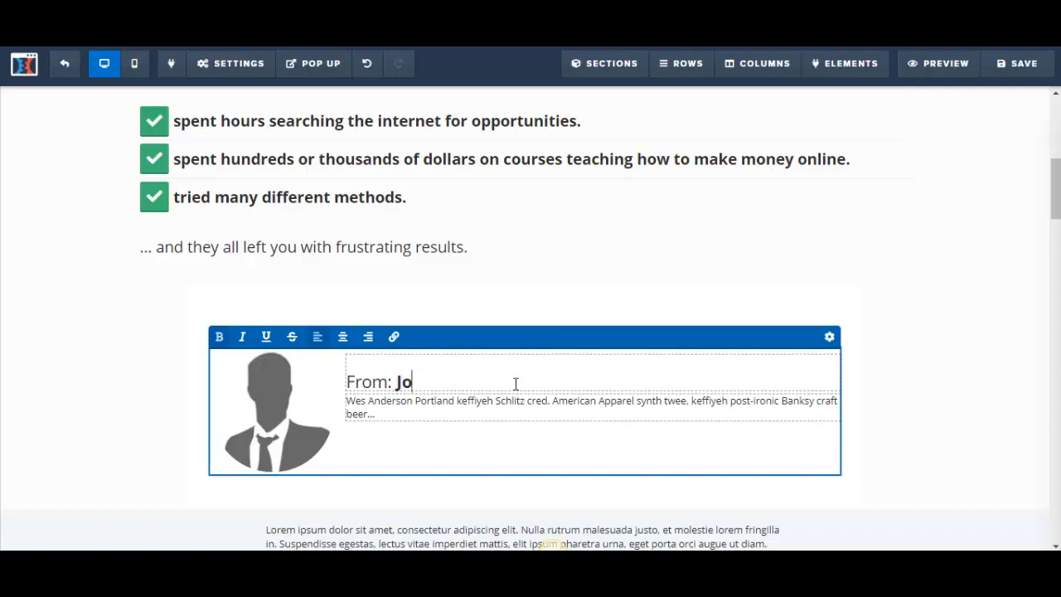
{"action": "left_click", "coordinate": [422, 409]}
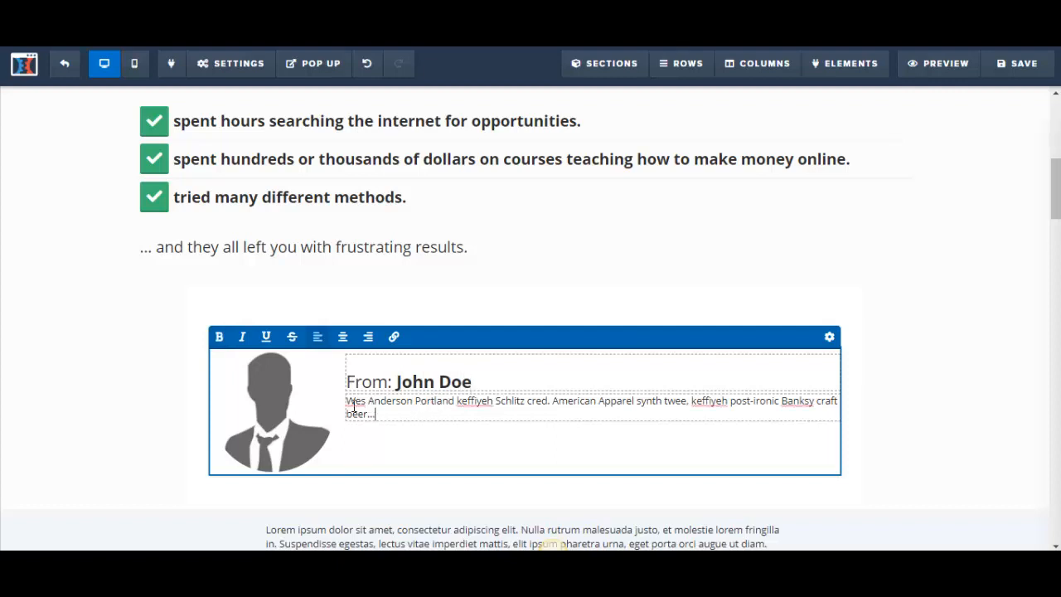
{"action": "left_click_drag", "start_coordinate": [350, 403], "coordinate": [377, 415]}
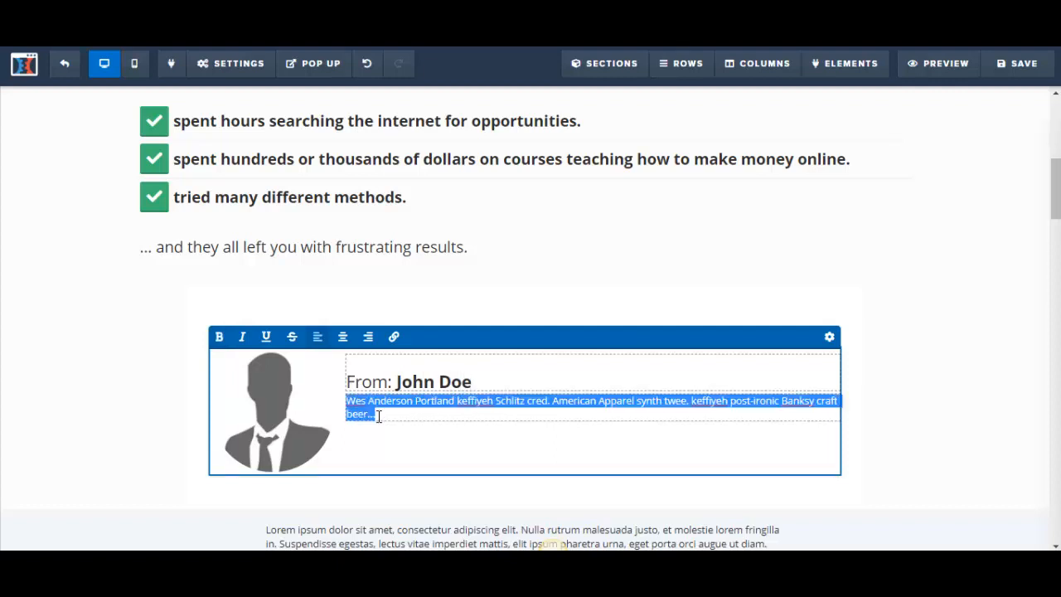
{"action": "type", "text": "Internet Marketer"}
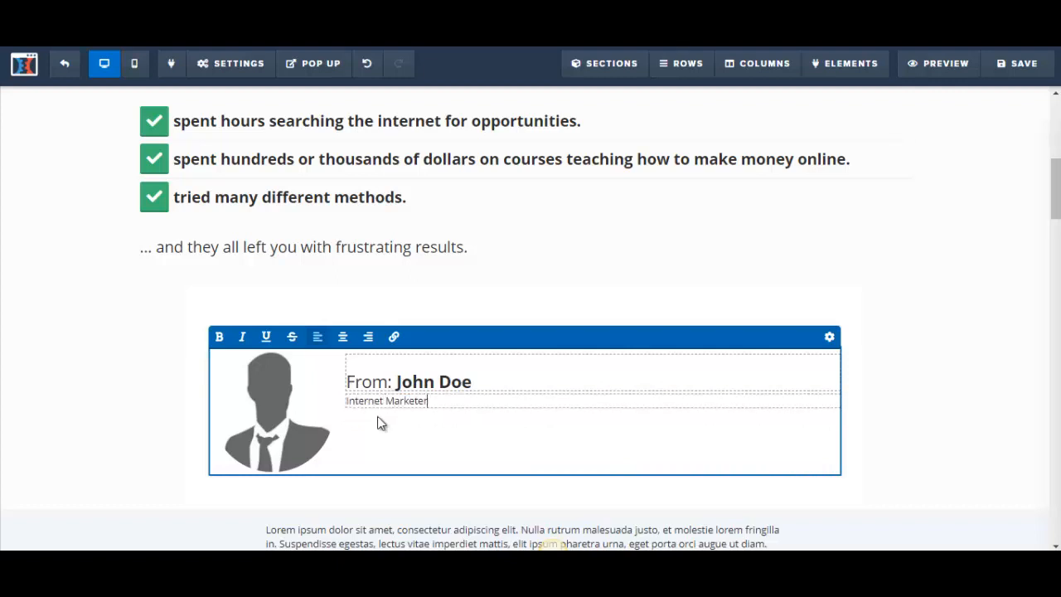
- Set the page owner element's text size to 22 for the "Internet Marketer" description and close its settings
{"action": "left_click_drag", "start_coordinate": [448, 402], "coordinate": [340, 402]}
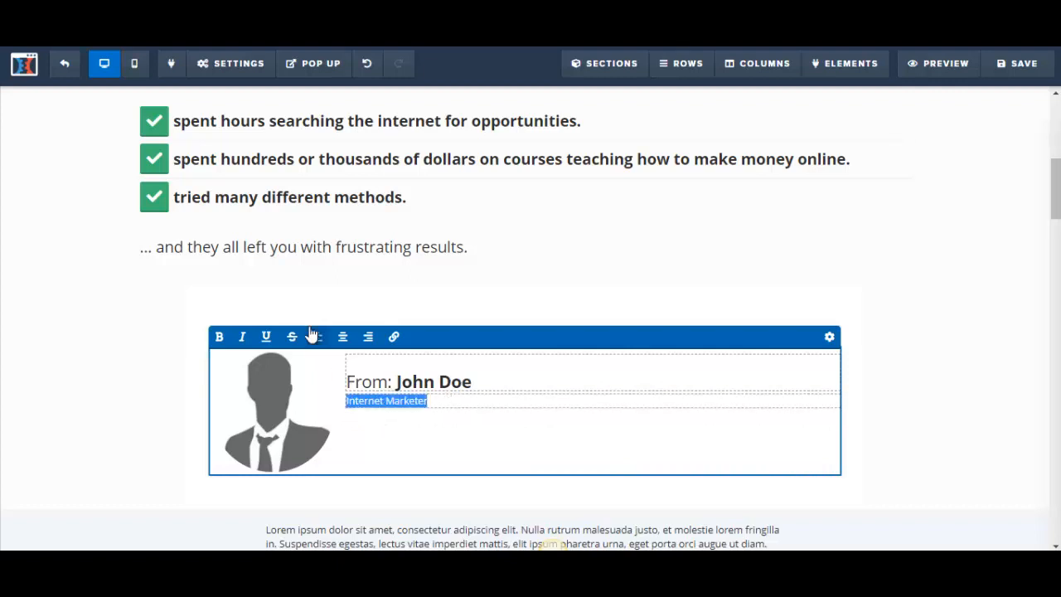
{"action": "left_click", "coordinate": [829, 338]}
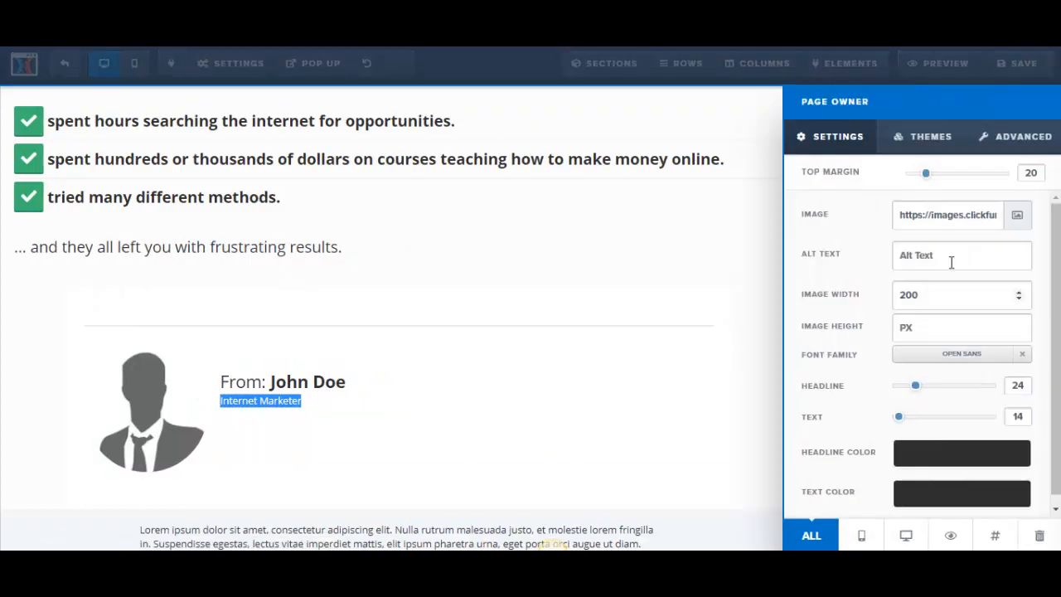
{"action": "left_click_drag", "start_coordinate": [899, 416], "coordinate": [913, 420]}
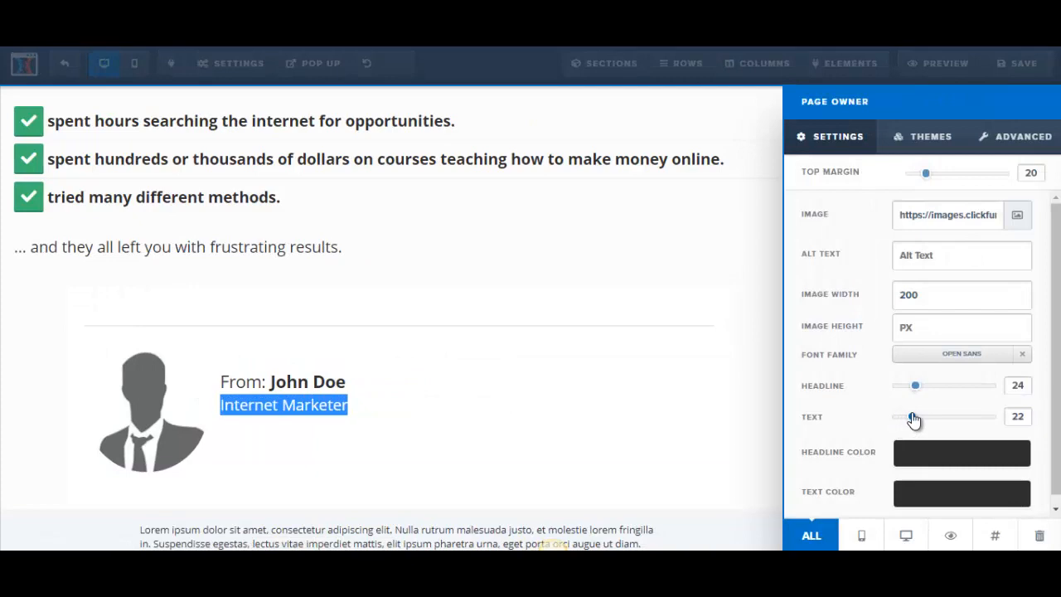
{"action": "left_click", "coordinate": [533, 429]}
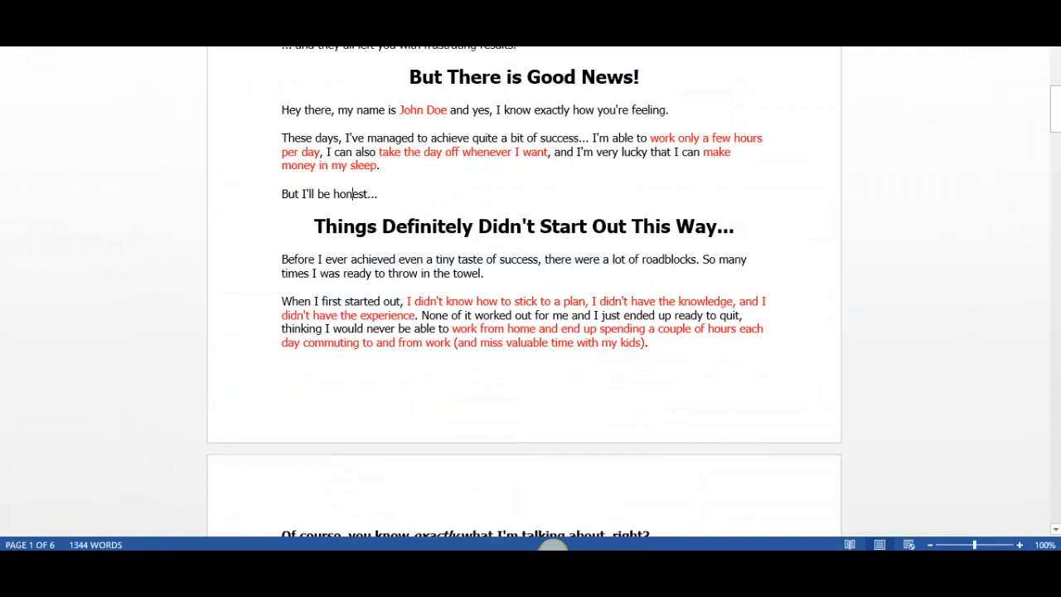
- Return to the page editor and duplicate the placeholder paragraph in the shaded section below the page owner element
{"action": "left_click_drag", "start_coordinate": [1056, 118], "coordinate": [1057, 96]}
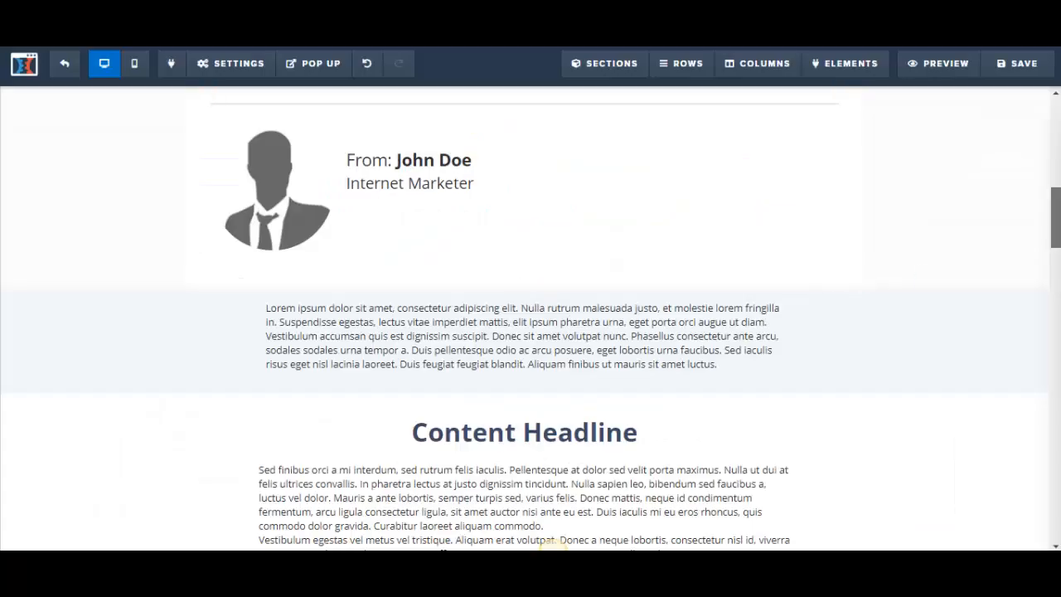
{"action": "scroll", "coordinate": [620, 274], "scroll_direction": "down", "scroll_amount": 1}
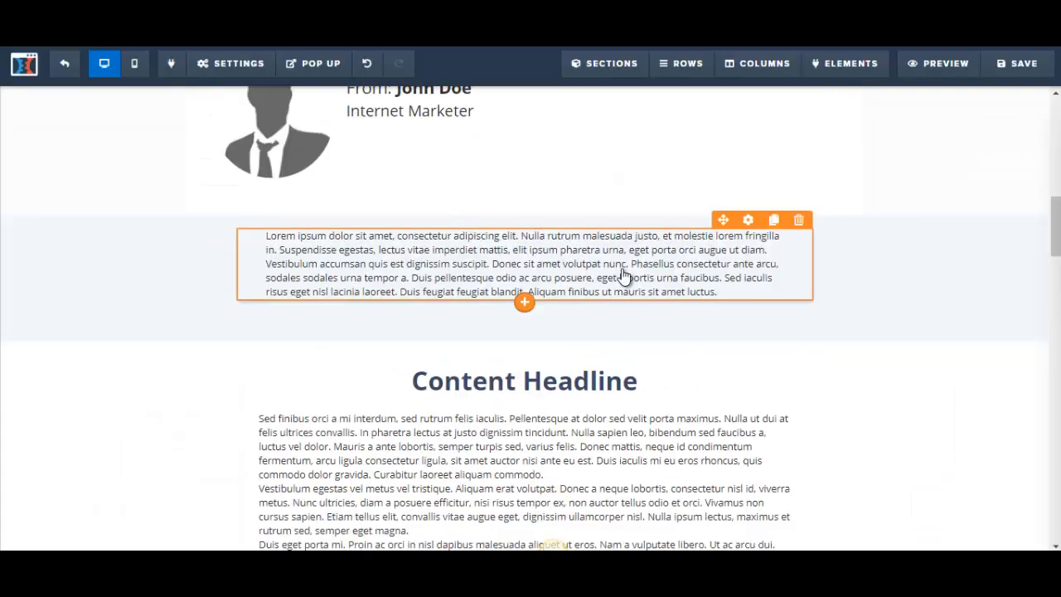
{"action": "left_click", "coordinate": [773, 220]}
{"action": "left_click", "coordinate": [573, 277]}
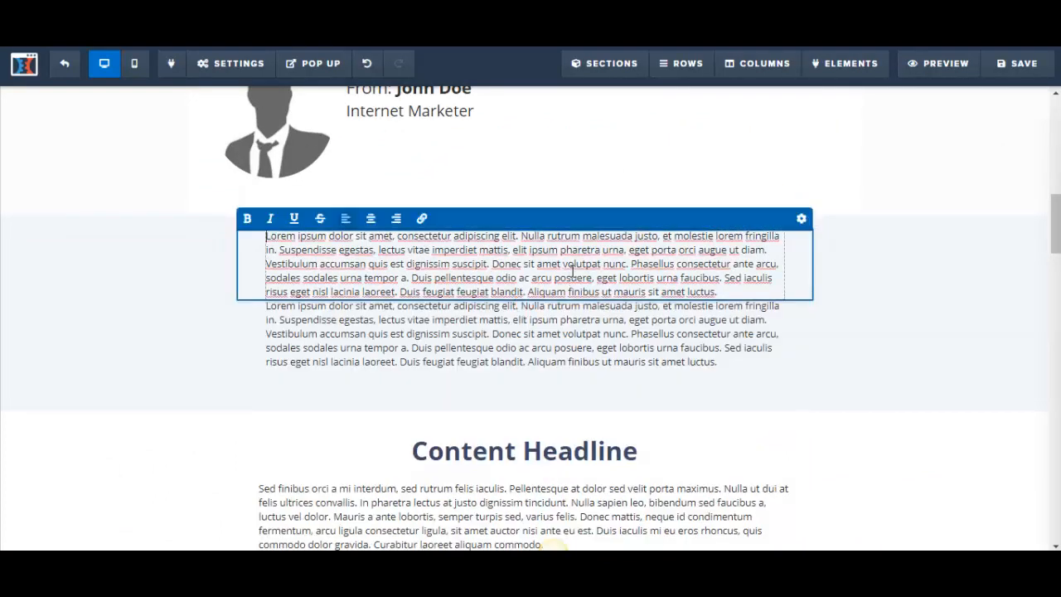
- Add a headline element between the two placeholder paragraphs in the shaded section and set its text to "But There Is Good News!"
{"action": "left_click", "coordinate": [524, 302]}
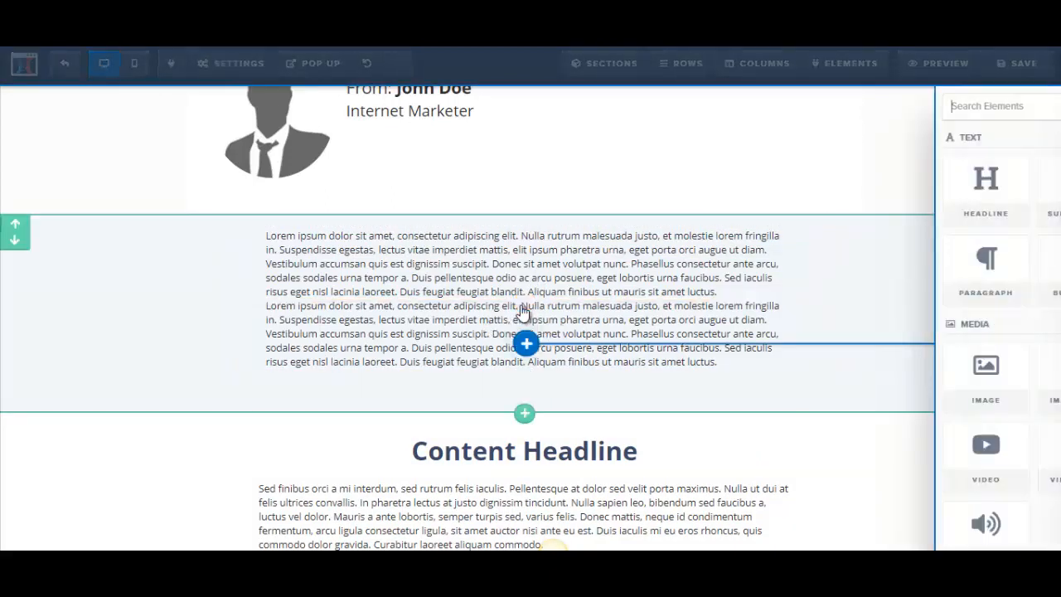
{"action": "left_click", "coordinate": [800, 191]}
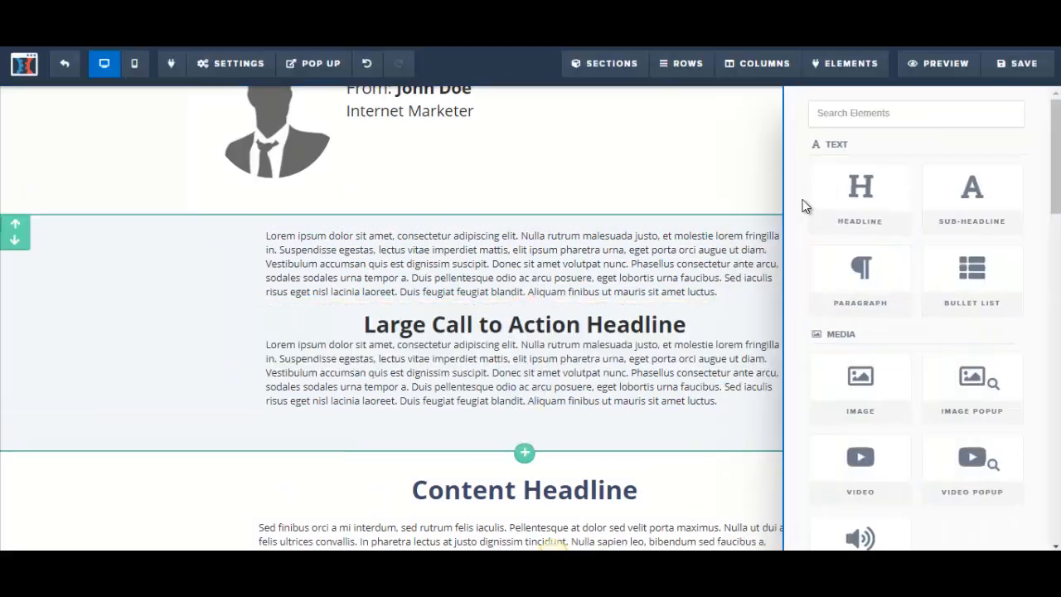
{"action": "left_click", "coordinate": [455, 336]}
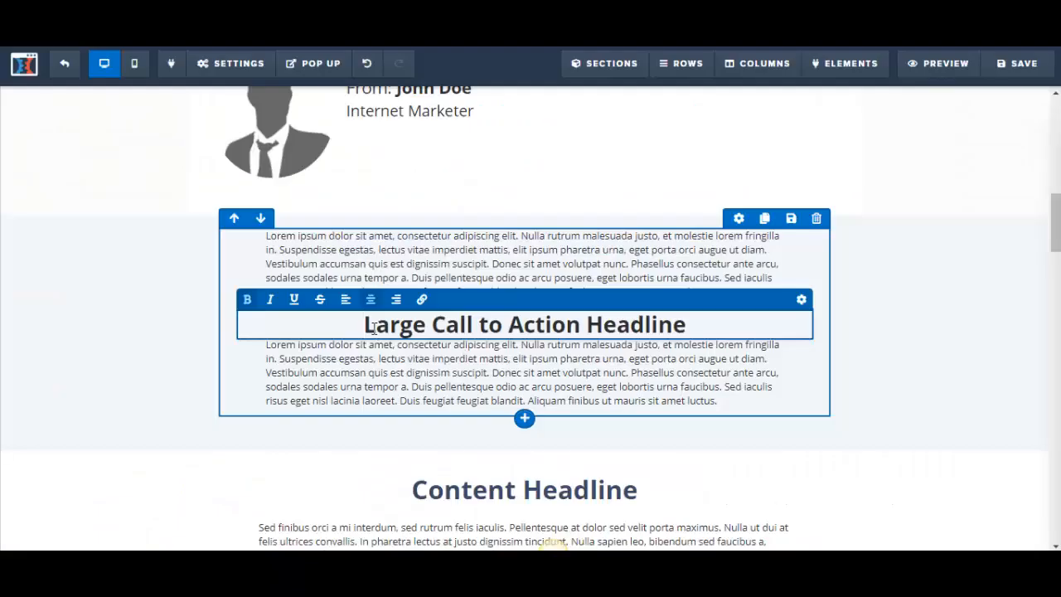
{"action": "left_click_drag", "start_coordinate": [373, 328], "coordinate": [716, 326]}
{"action": "type", "text": "But He"}
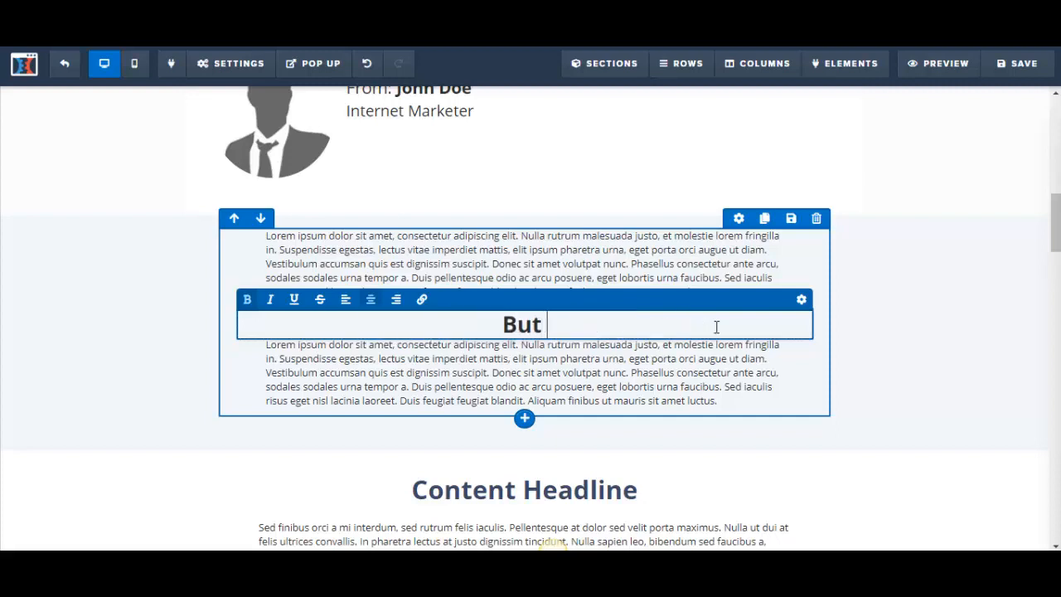
{"action": "key", "text": "BackSpace"}
{"action": "key", "text": "BackSpace"}
{"action": "type", "text": "There "}
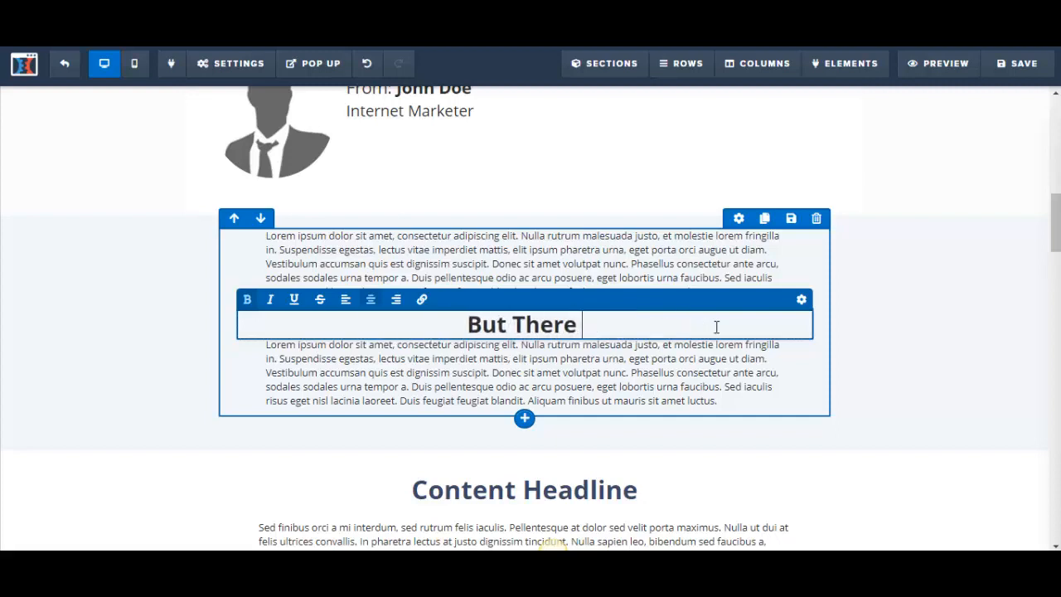
{"action": "type", "text": "Is Good News!"}
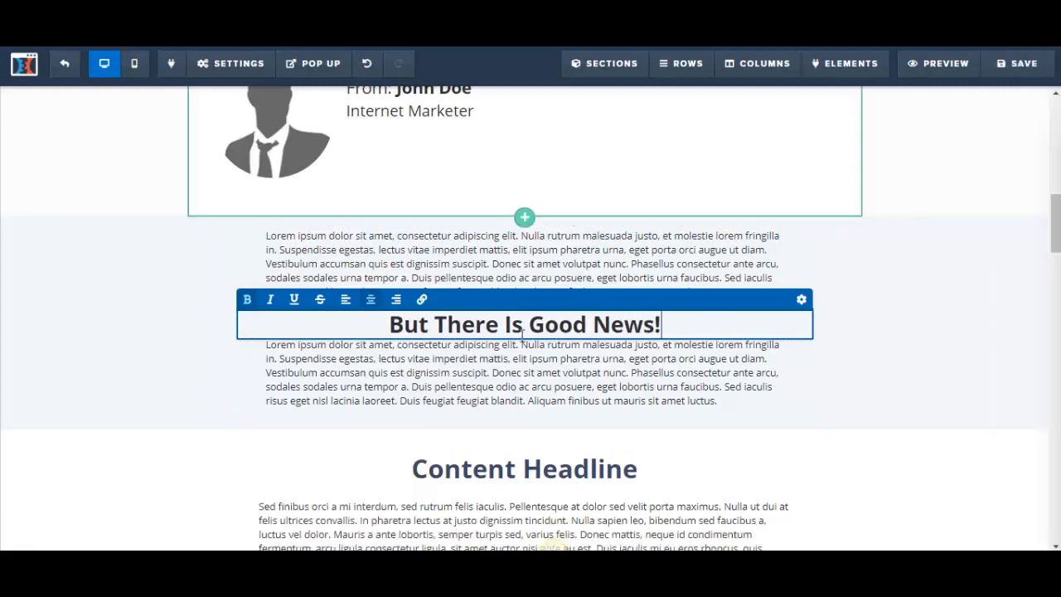
- Delete the placeholder paragraph above the "But There Is Good News!" headline
{"action": "left_click", "coordinate": [728, 255]}
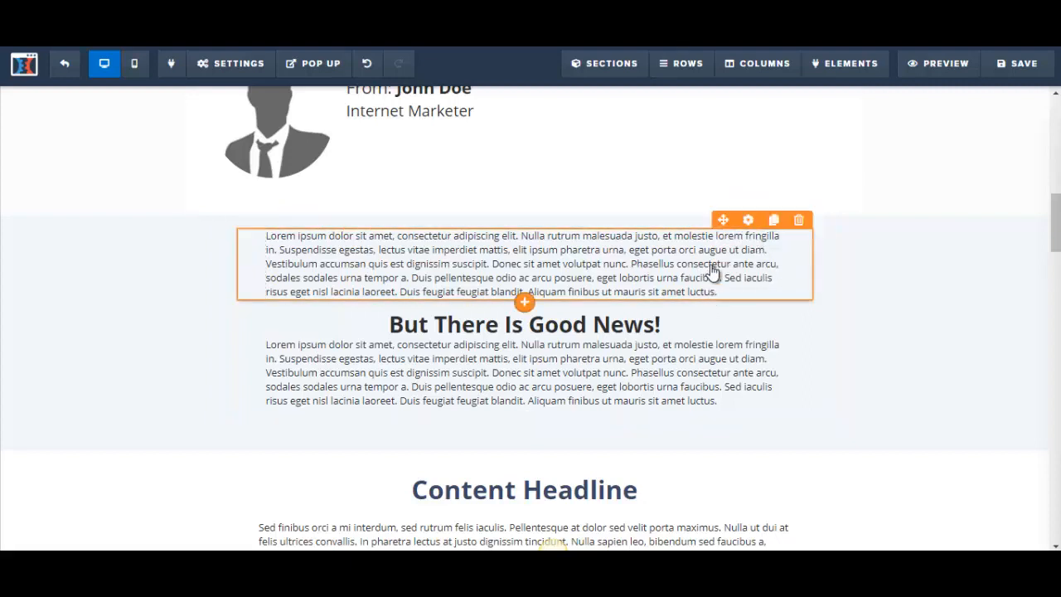
{"action": "left_click", "coordinate": [799, 220]}
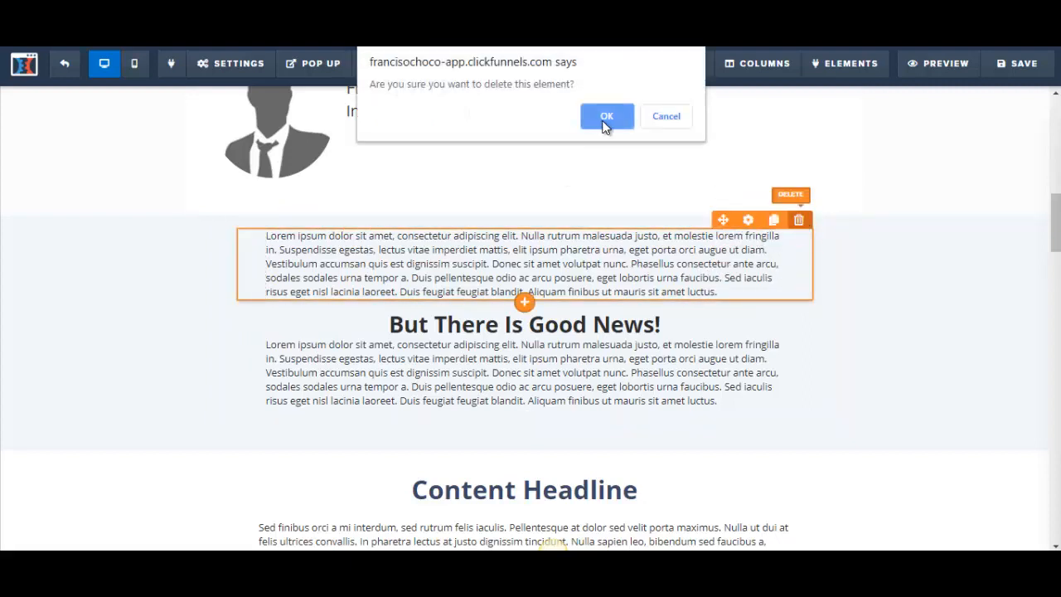
{"action": "left_click", "coordinate": [606, 121]}
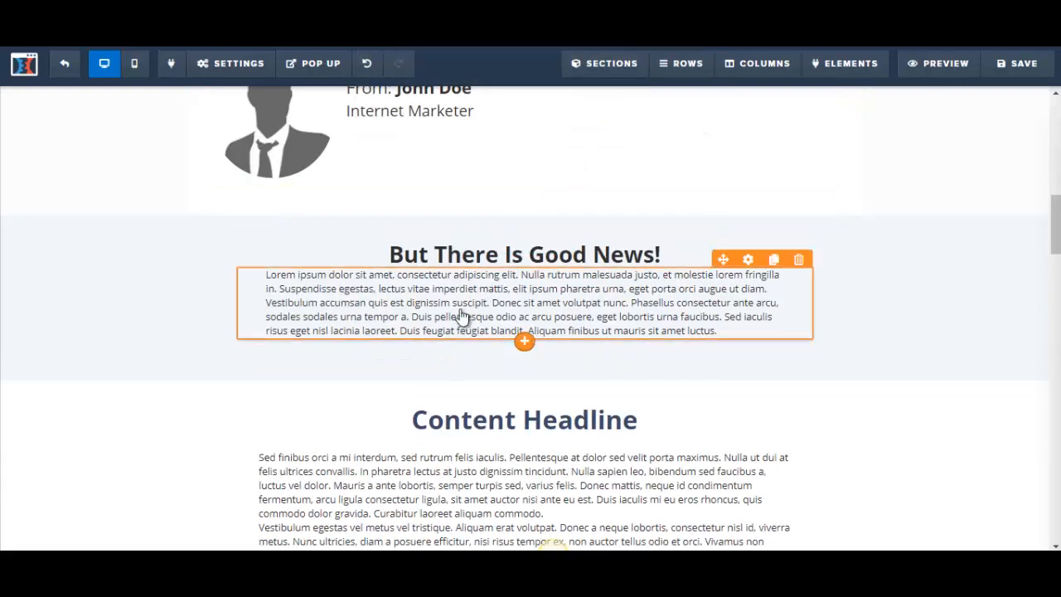
- Replace the placeholder paragraph below the headline with the Word sales copy from "Hey there" through "But I'll be honest..."
{"action": "left_click", "coordinate": [462, 315]}
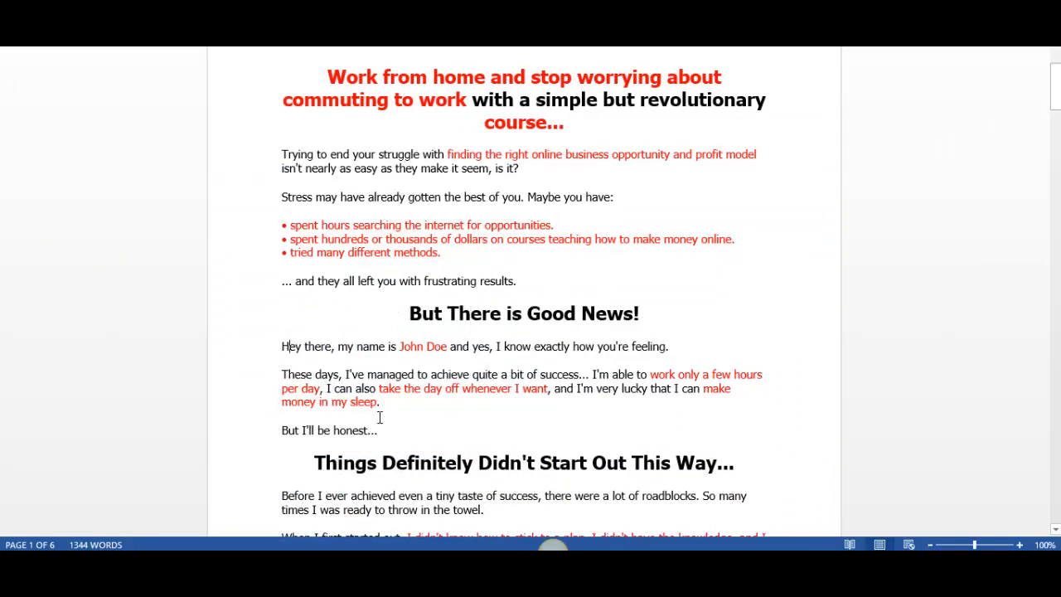
{"action": "left_click_drag", "start_coordinate": [379, 418], "coordinate": [389, 436]}
{"action": "key", "text": "ctrl+c"}
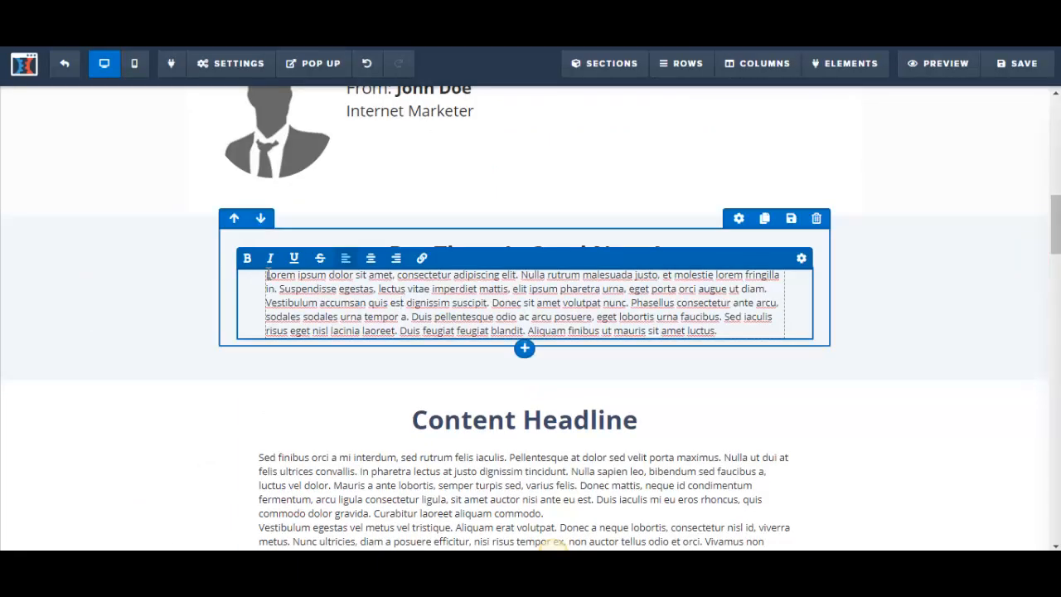
{"action": "left_click_drag", "start_coordinate": [266, 274], "coordinate": [770, 330]}
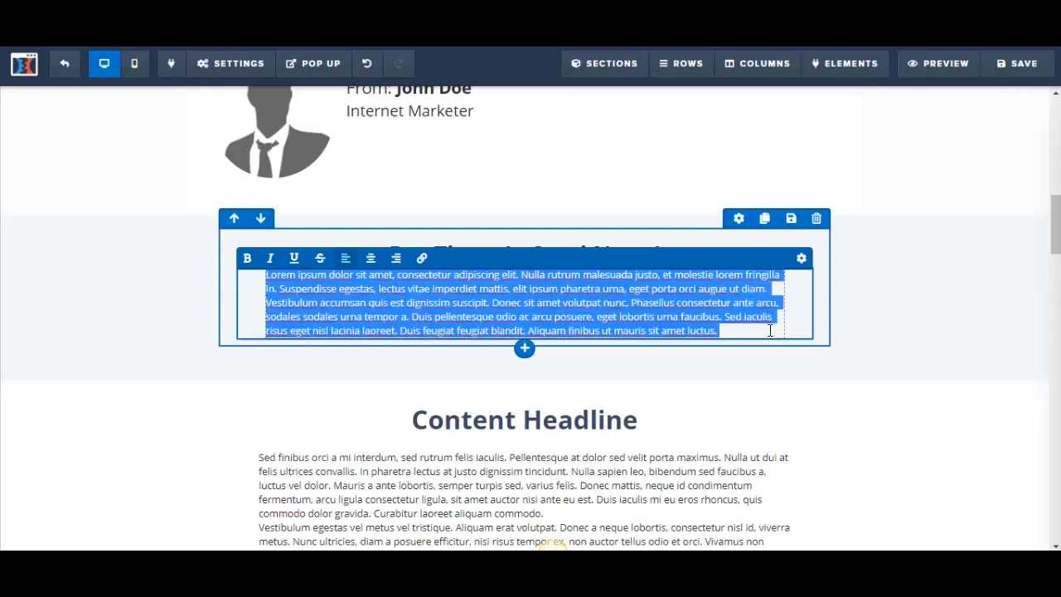
{"action": "key", "text": "ctrl+v"}
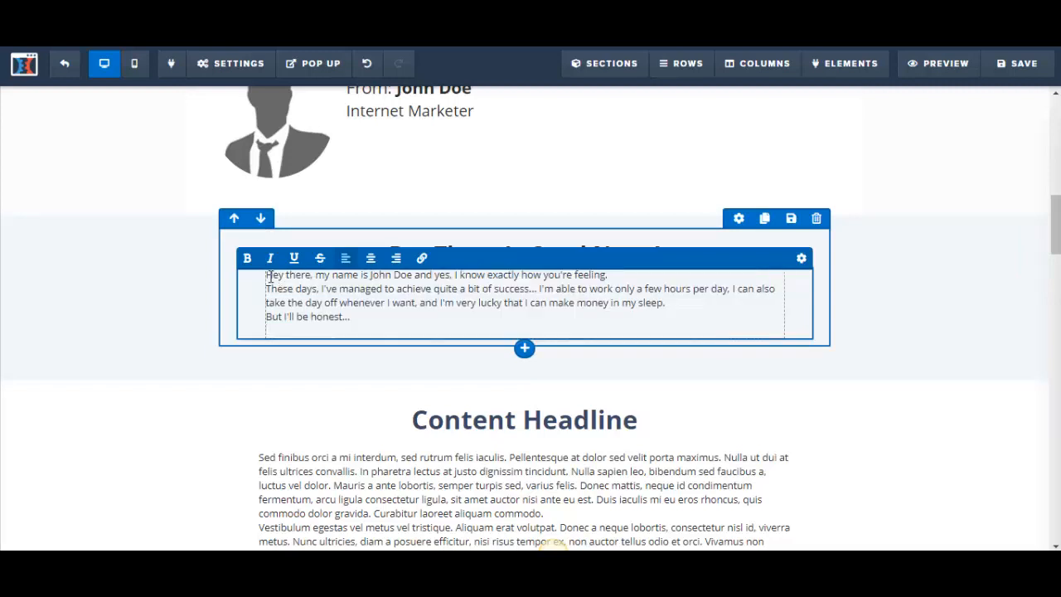
- Increase the font size of the pasted paragraph under "But There Is Good News!" and close its settings
{"action": "left_click_drag", "start_coordinate": [266, 274], "coordinate": [365, 325]}
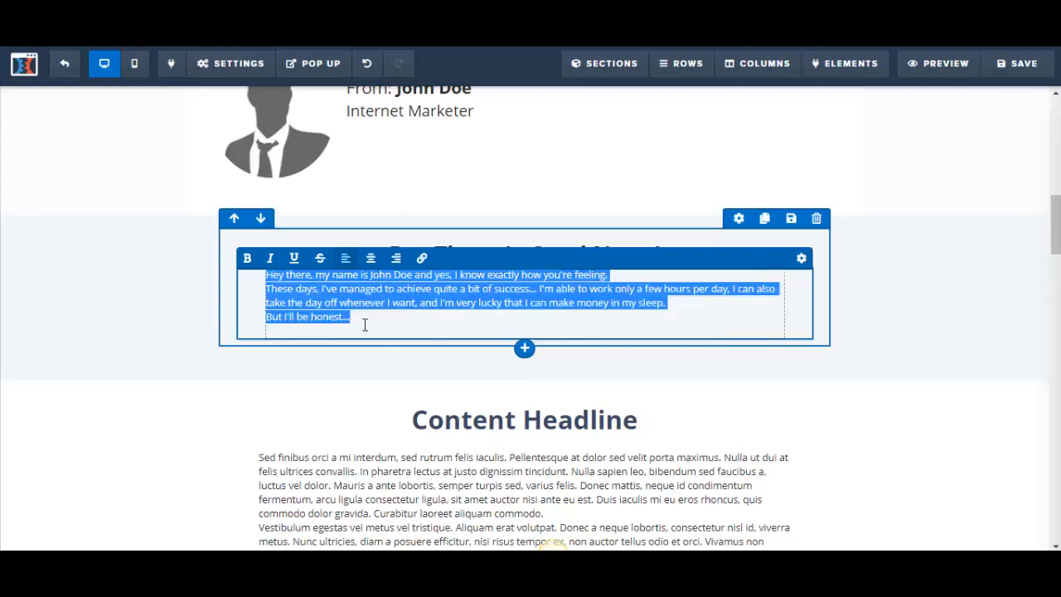
{"action": "left_click", "coordinate": [802, 258]}
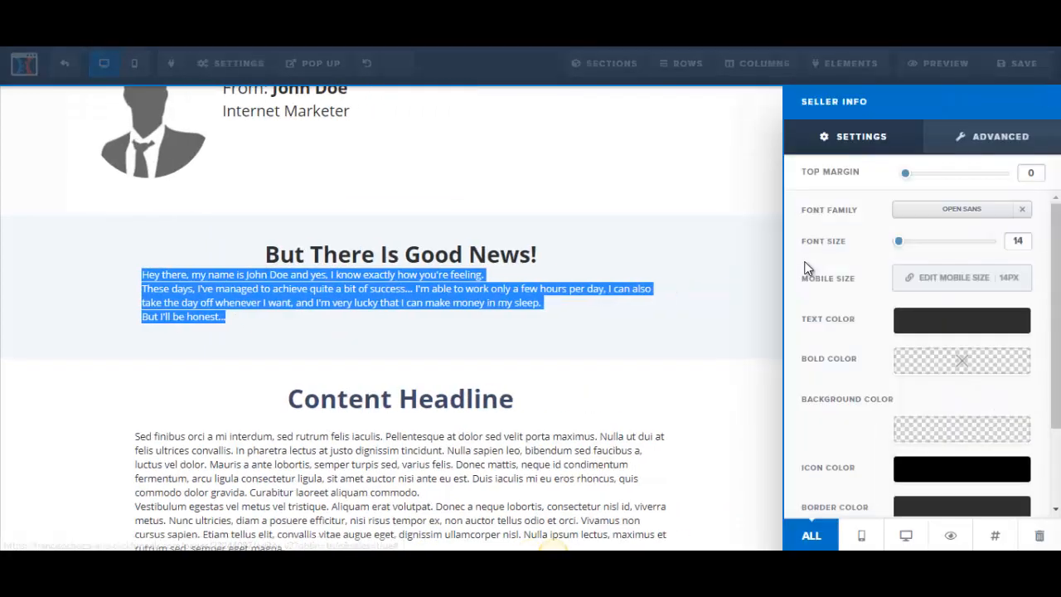
{"action": "left_click_drag", "start_coordinate": [901, 243], "coordinate": [912, 243]}
{"action": "left_click", "coordinate": [474, 355]}
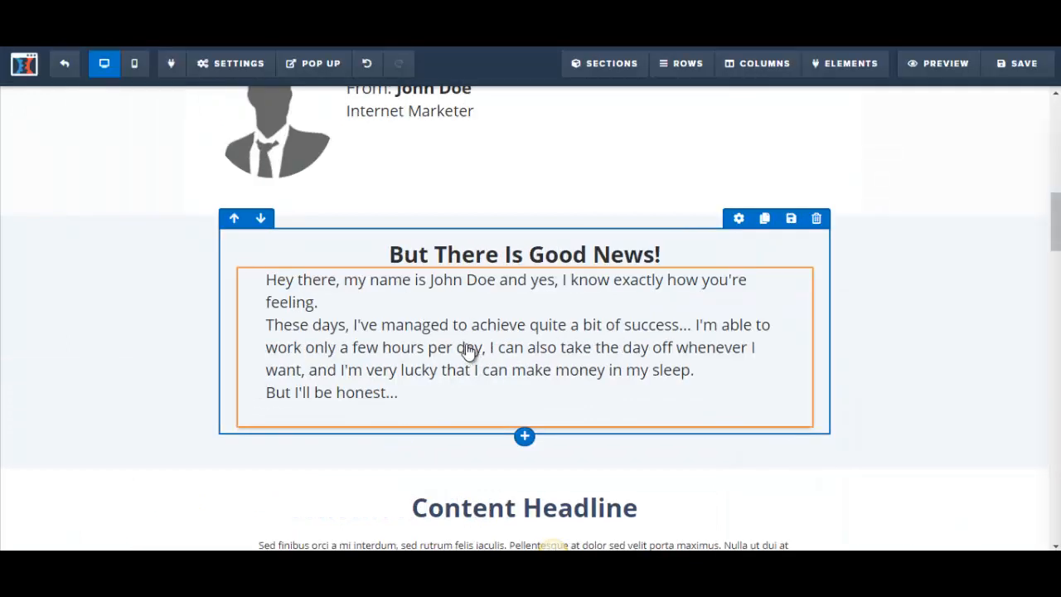
- Insert blank lines before "These days" and "But I'll be honest..." in the pasted text, and save the page
{"action": "left_click", "coordinate": [365, 300]}
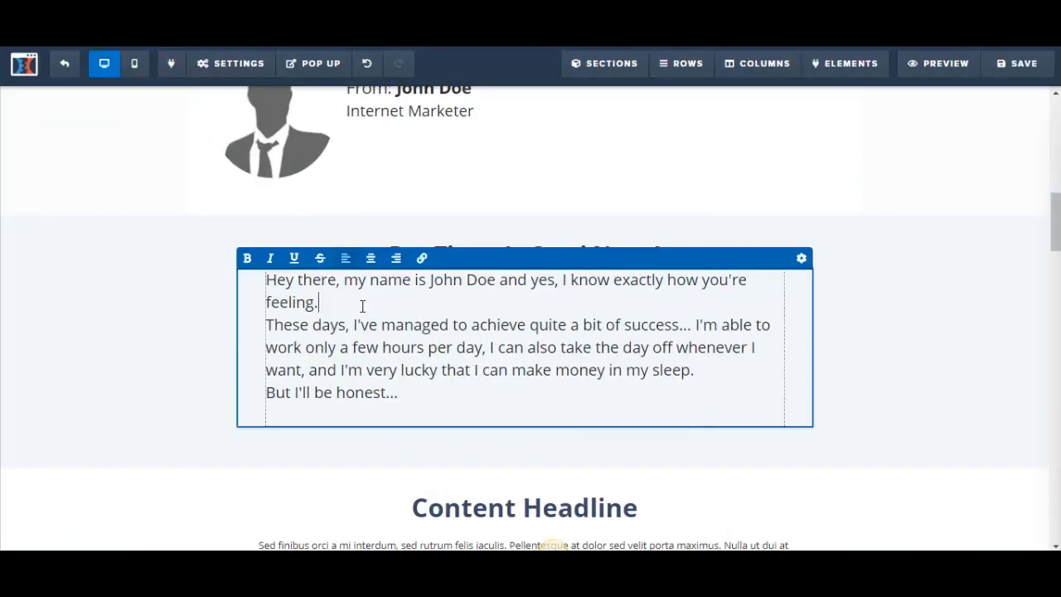
{"action": "key", "text": "Return"}
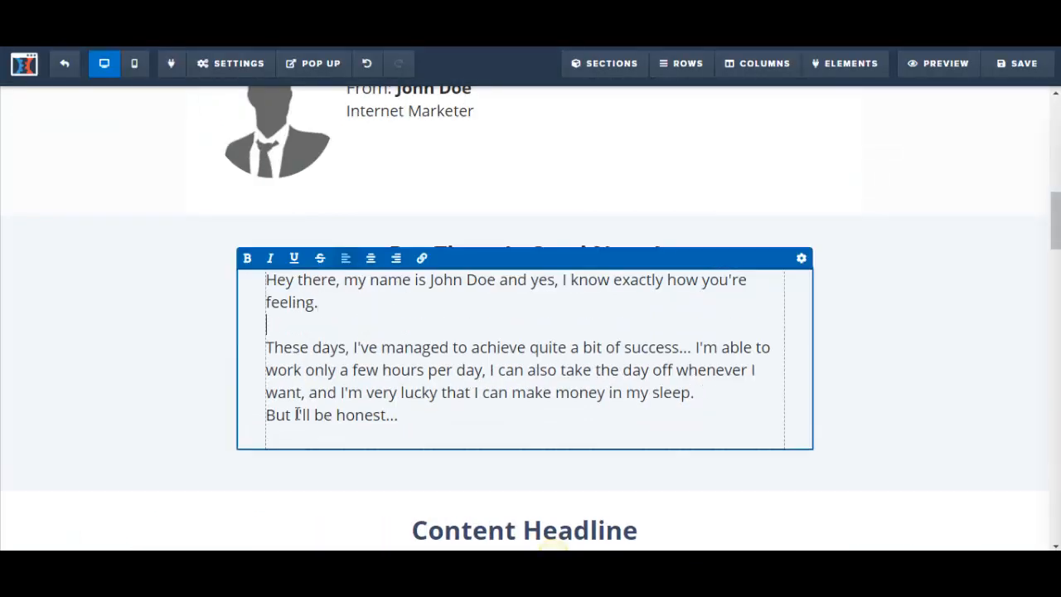
{"action": "left_click", "coordinate": [702, 393]}
{"action": "key", "text": "Return"}
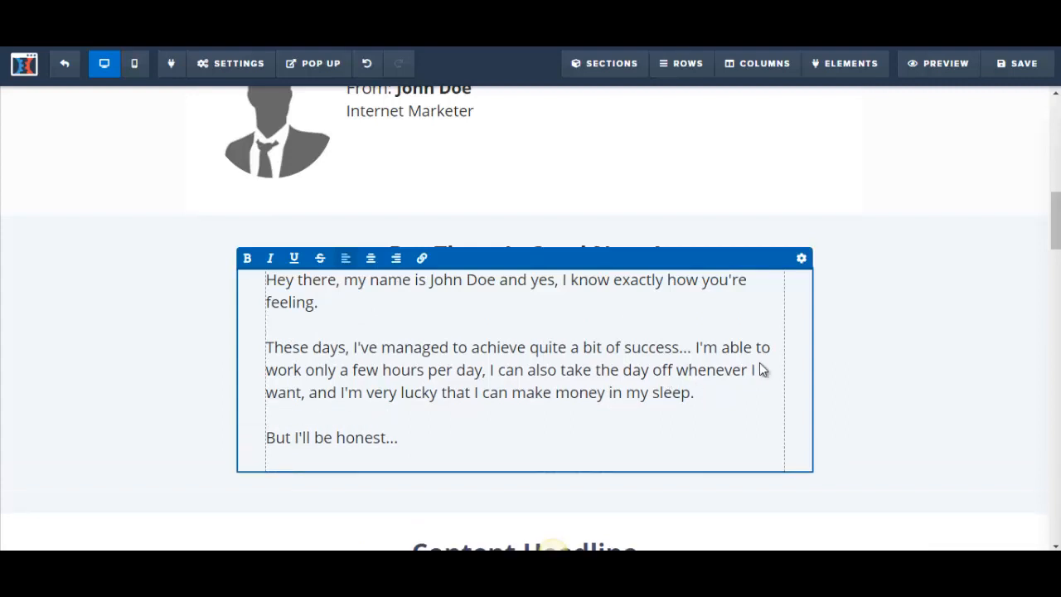
{"action": "left_click", "coordinate": [858, 342]}
{"action": "scroll", "coordinate": [839, 239], "scroll_direction": "up", "scroll_amount": 1}
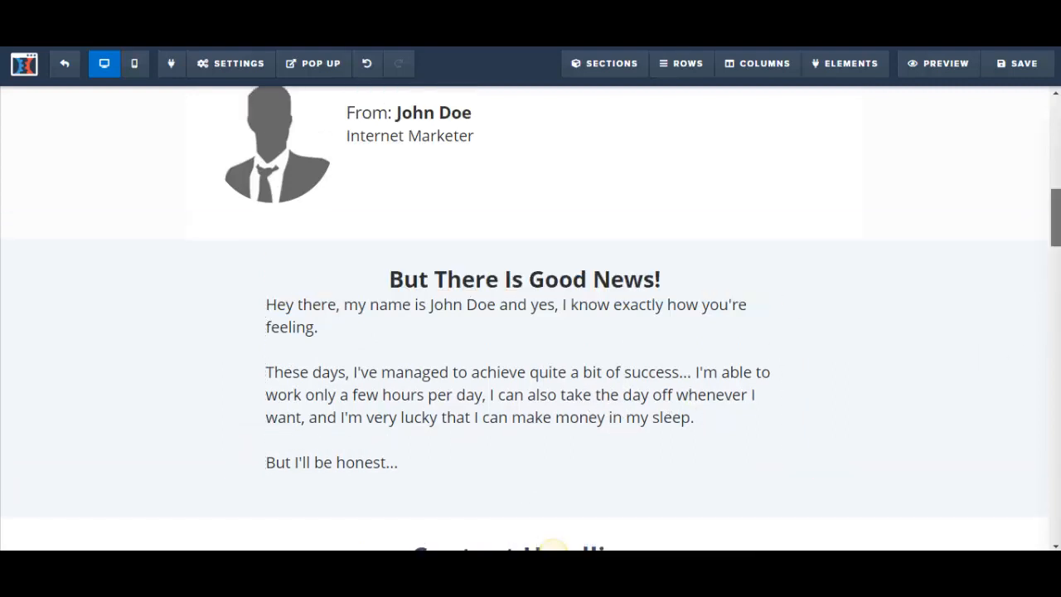
{"action": "left_click", "coordinate": [1016, 64]}
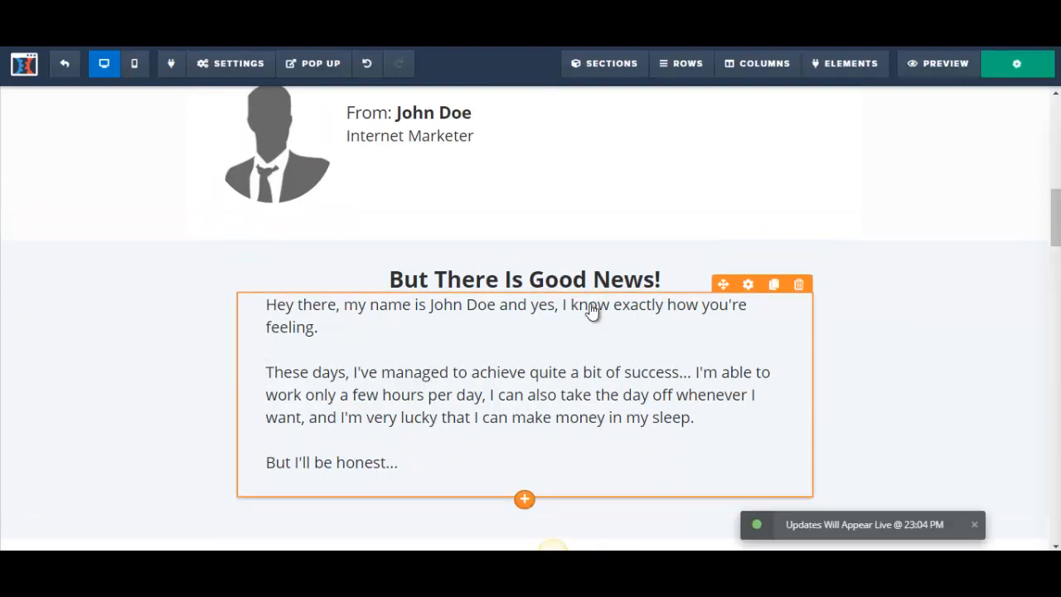
- Switch to the Word sales copy and look through the headlines and paragraphs that follow the "But There is Good News!" part
{"action": "scroll", "coordinate": [591, 305], "scroll_direction": "down", "scroll_amount": 1}
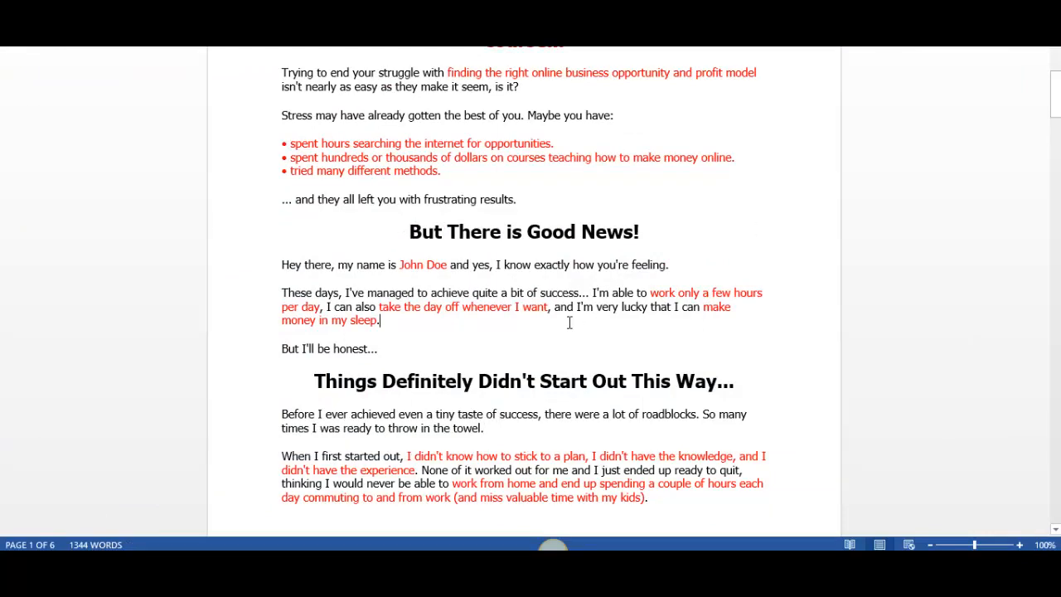
{"action": "mouse_move", "coordinate": [1056, 95]}
{"action": "left_mouse_down"}
{"action": "mouse_move", "coordinate": [1055, 171]}
{"action": "mouse_move", "coordinate": [1056, 86]}
{"action": "left_mouse_up"}
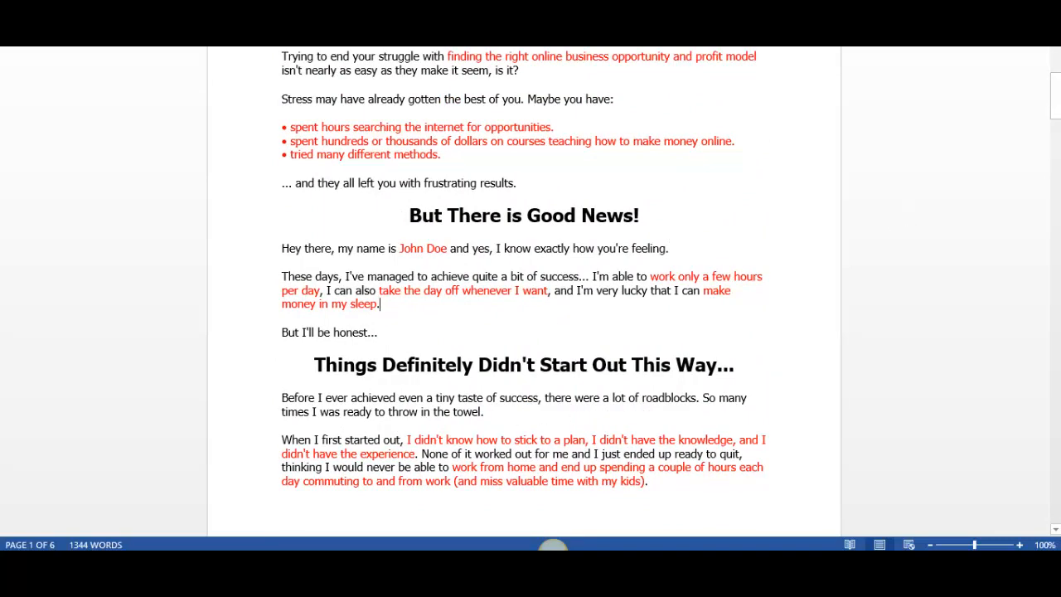
{"action": "left_click_drag", "start_coordinate": [1057, 103], "coordinate": [1057, 158]}
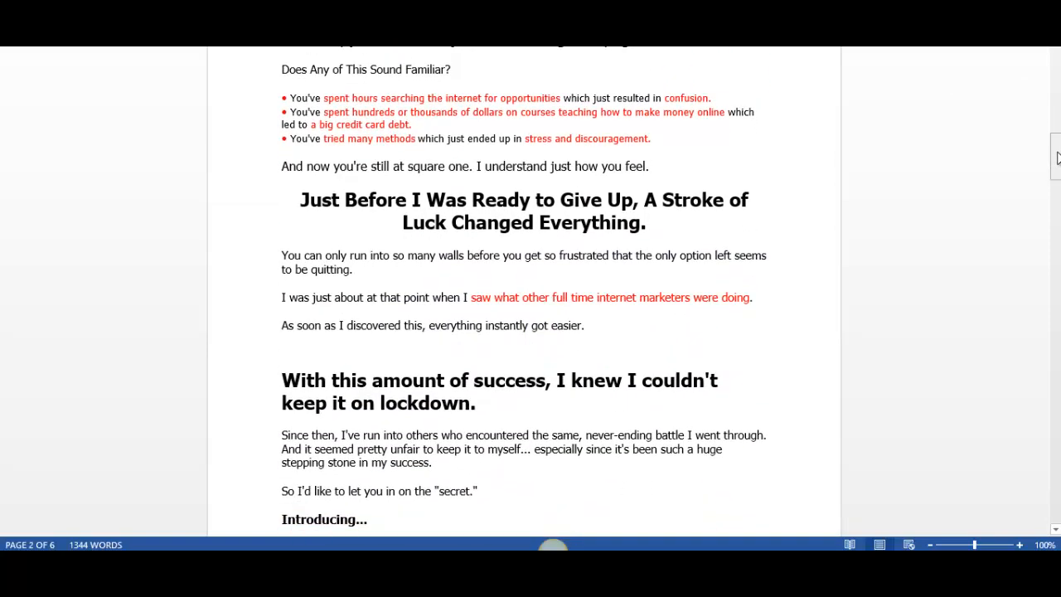